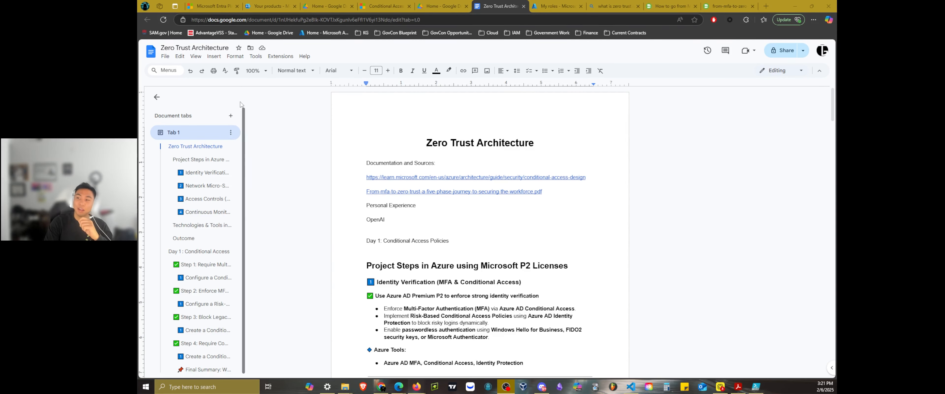
- Switch to the Microsoft 365 admin center and examine the Microsoft Entra Suite subscription page, highlighting the product name
click(286, 5)
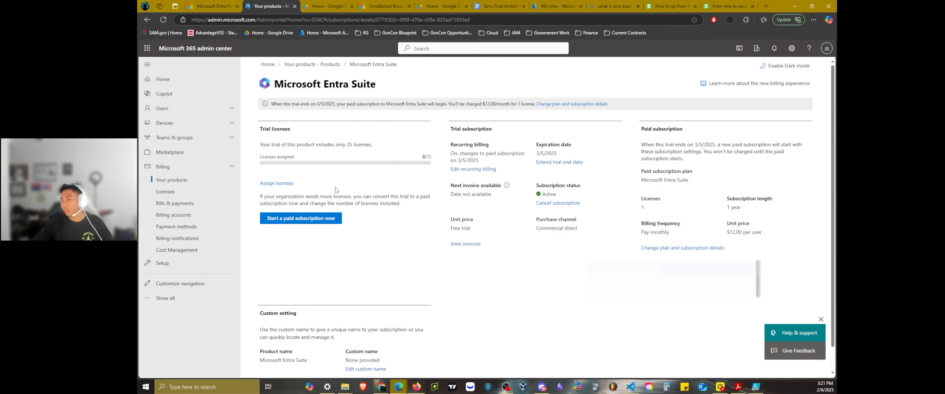
drag(380, 84, 274, 84)
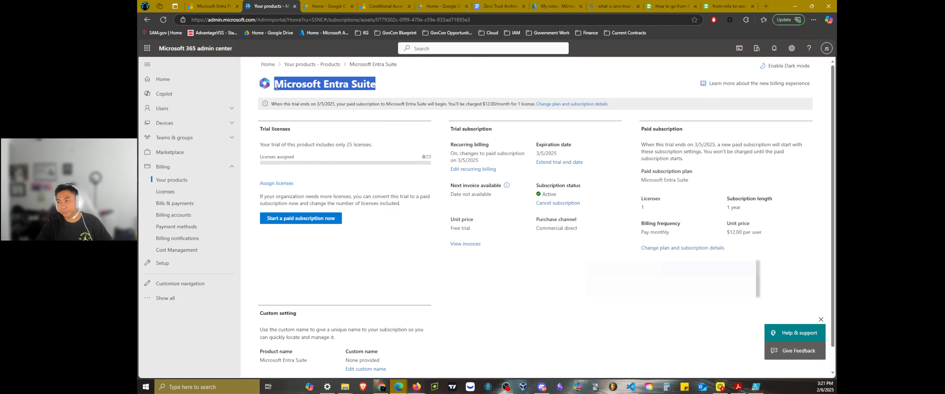
click(417, 87)
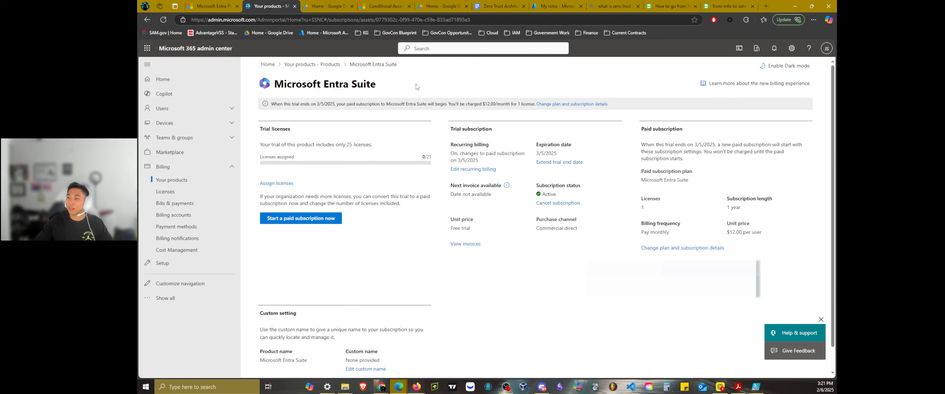
drag(381, 84, 271, 87)
click(402, 77)
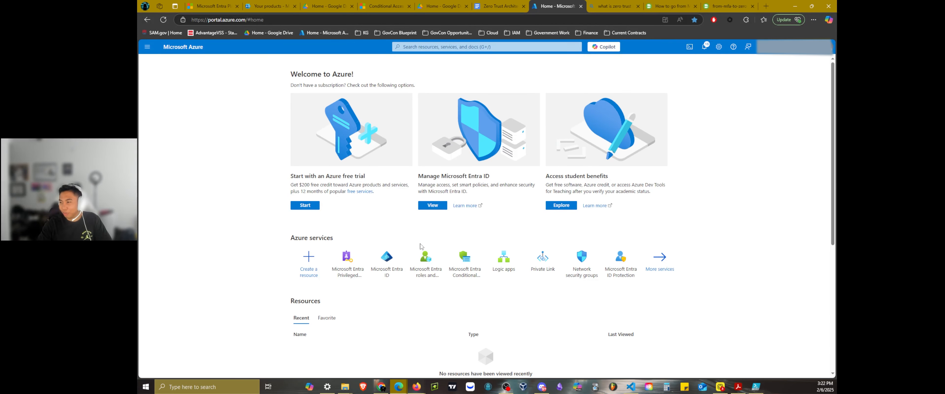
- Switch to the Azure portal and open the list of Microsoft Entra Conditional Access policies
click(470, 263)
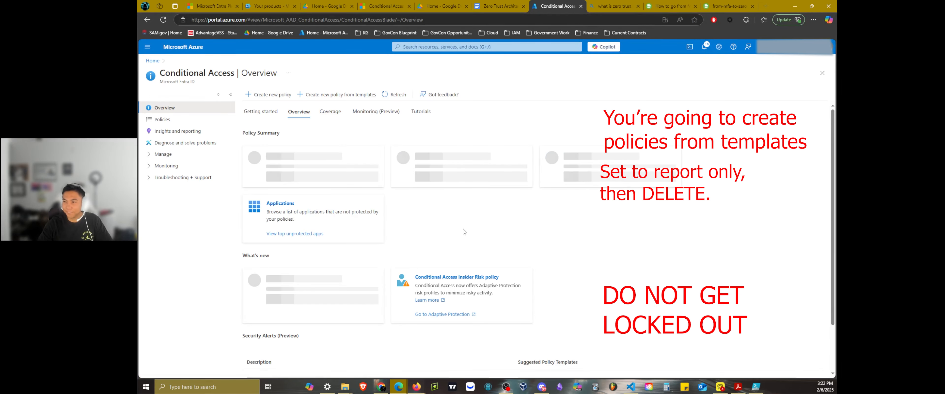
click(189, 122)
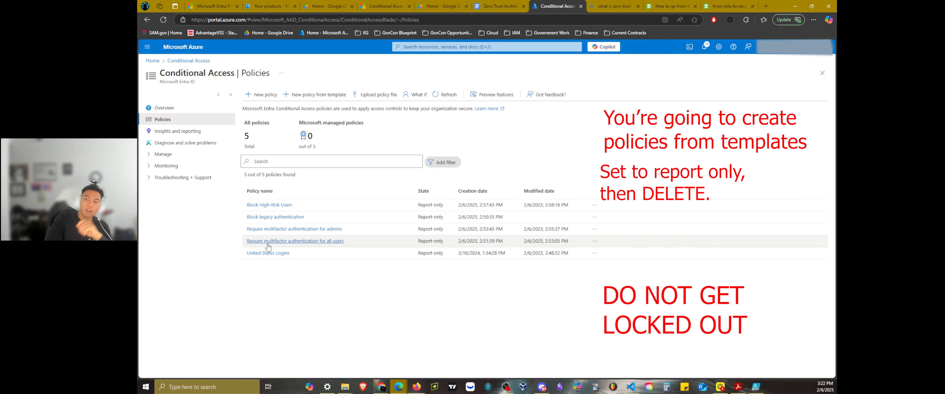
- View the Zero Trust templates for a new policy, and return to the policies list, discarding the unsaved edits
click(309, 95)
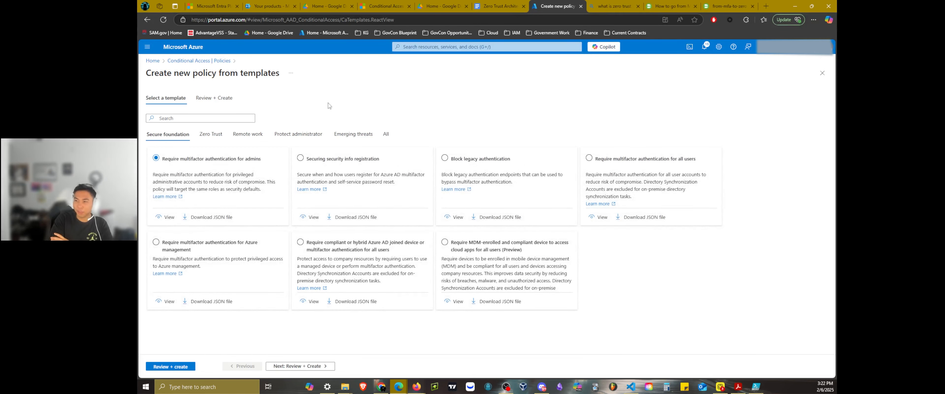
click(212, 136)
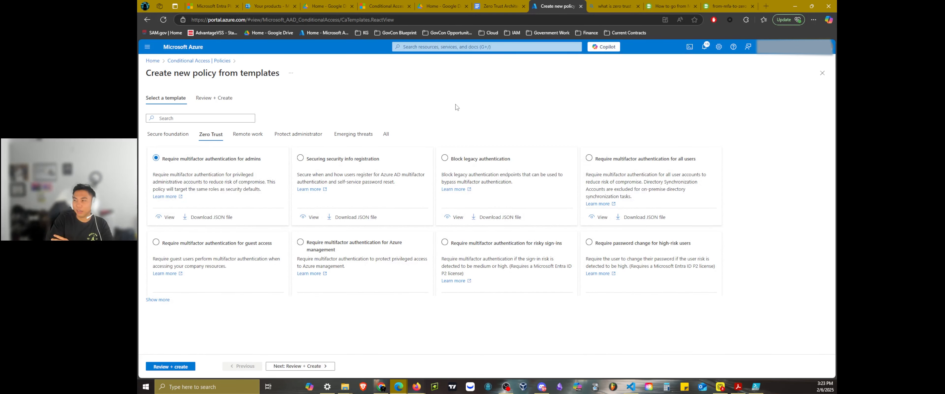
click(170, 61)
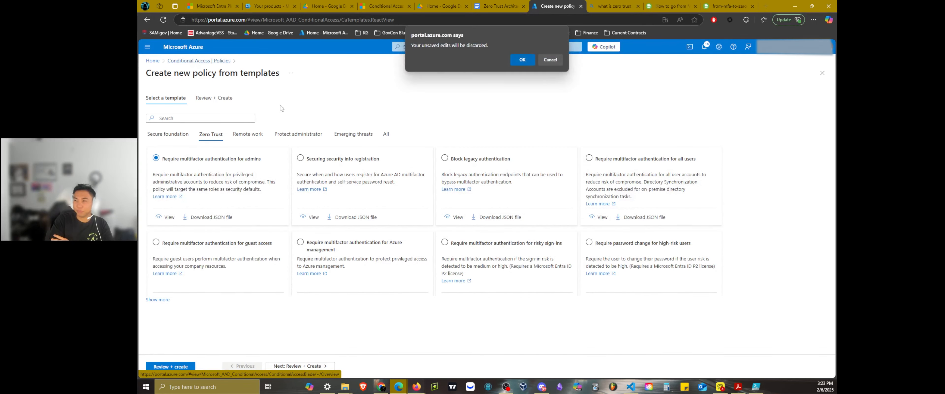
click(522, 59)
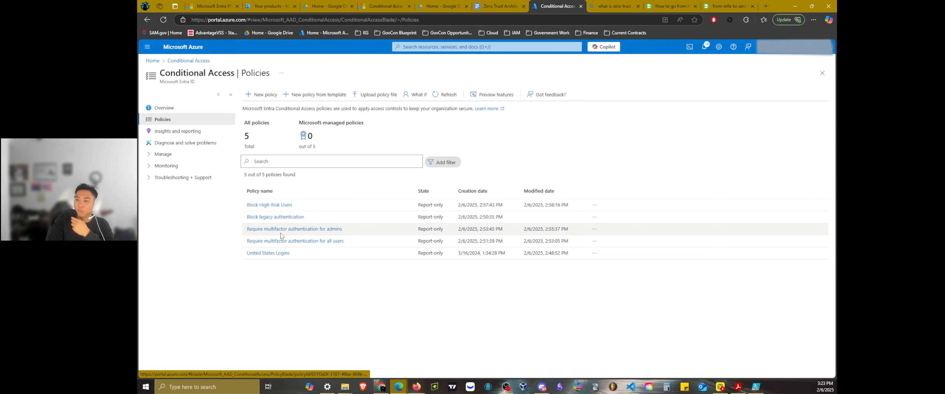
- Open the policy requiring multifactor authentication for all users and examine its sign-in risk condition
click(264, 242)
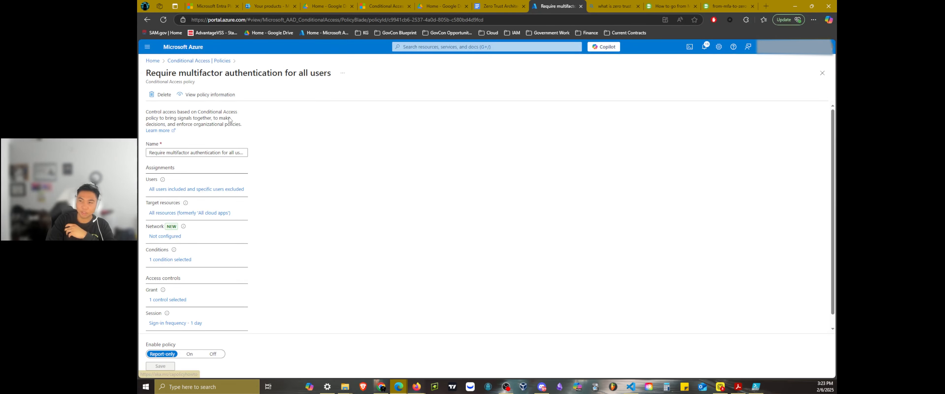
scroll(316, 175, down, 1)
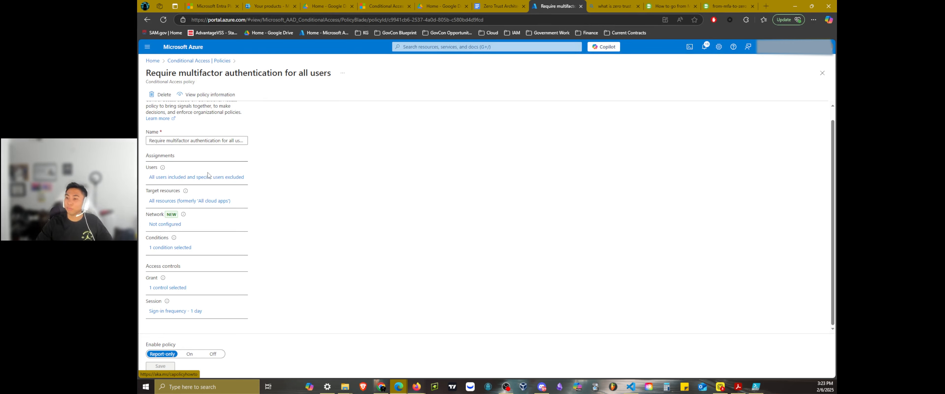
click(176, 248)
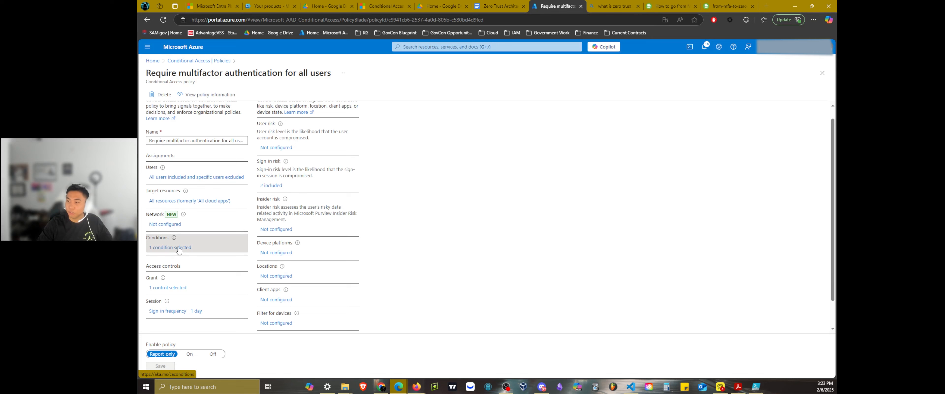
click(278, 199)
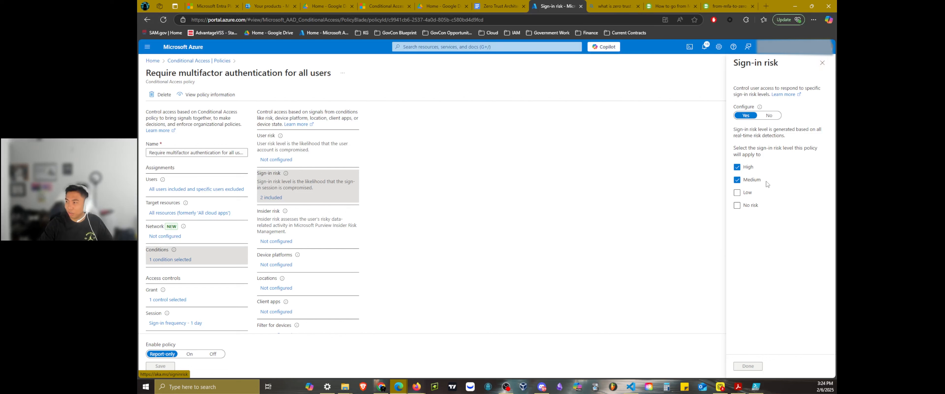
click(822, 63)
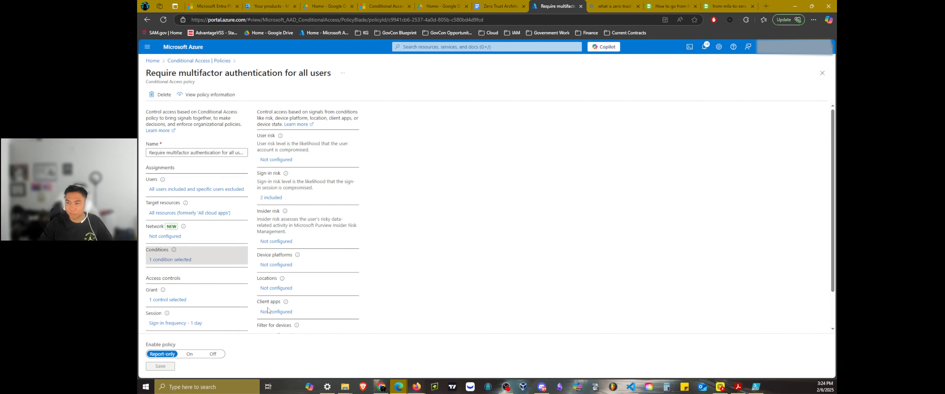
- Check the grant and session controls of the all-users policy, and return to the policies list
click(169, 300)
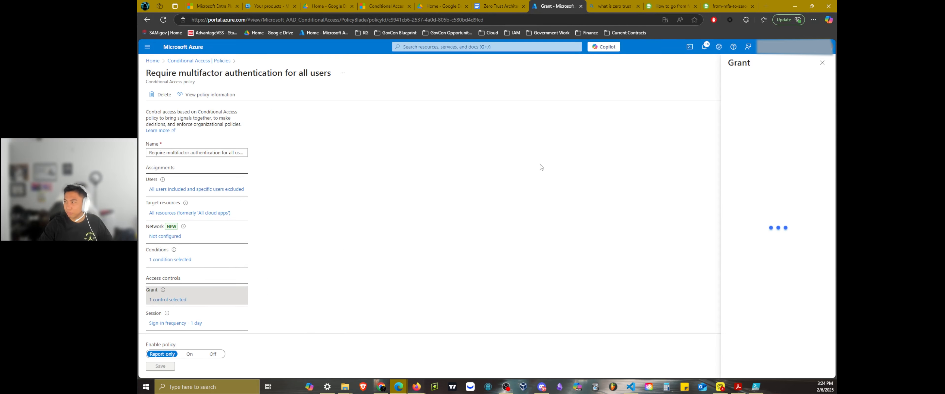
click(822, 62)
scroll(332, 304, down, 1)
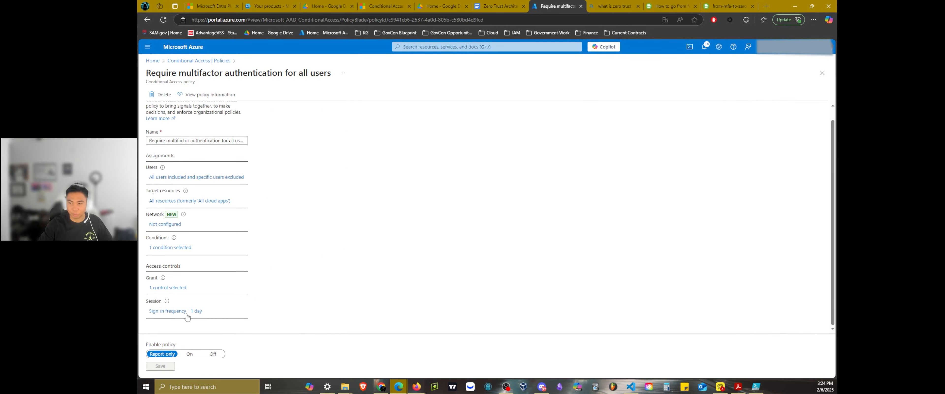
click(199, 61)
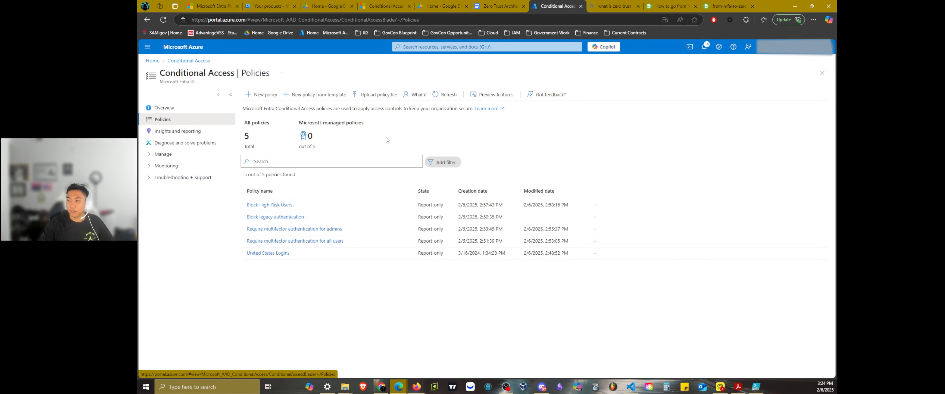
- Open the policy requiring multifactor authentication for admins and examine the directory roles included in its user assignment
click(320, 229)
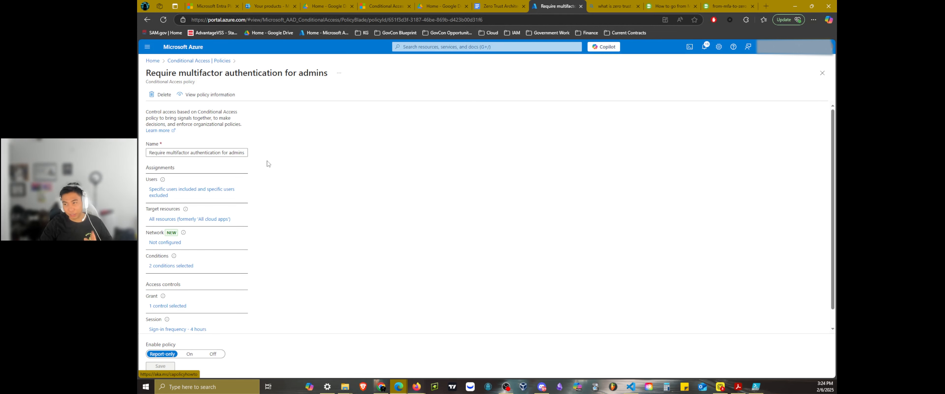
click(221, 189)
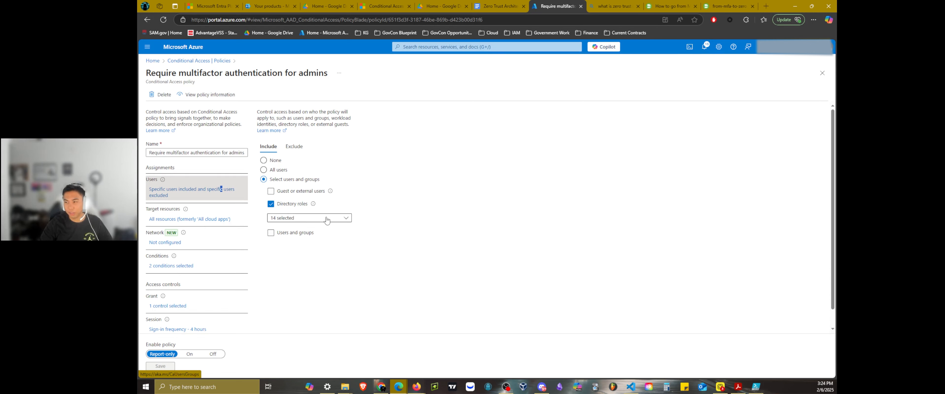
click(345, 220)
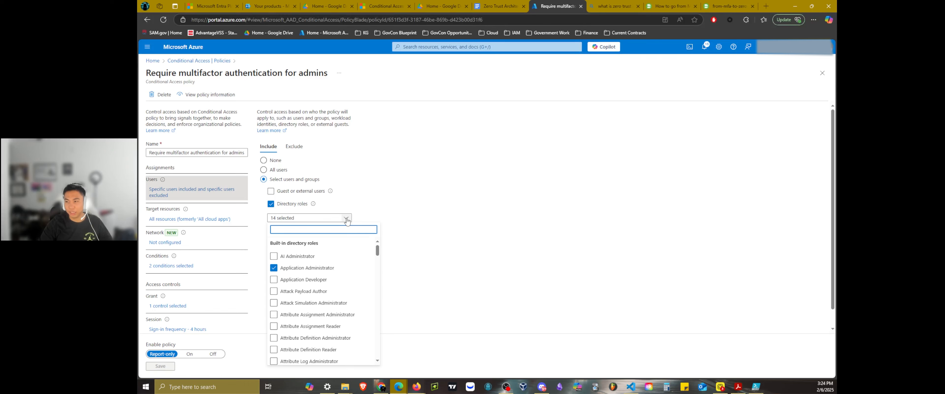
click(346, 221)
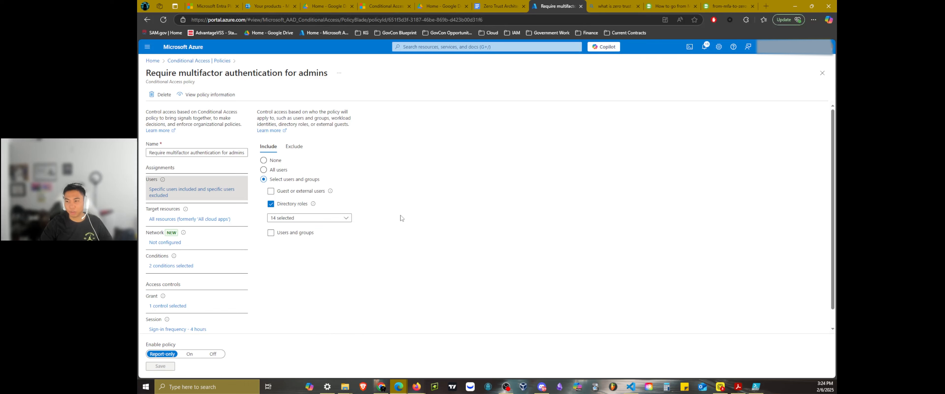
click(190, 219)
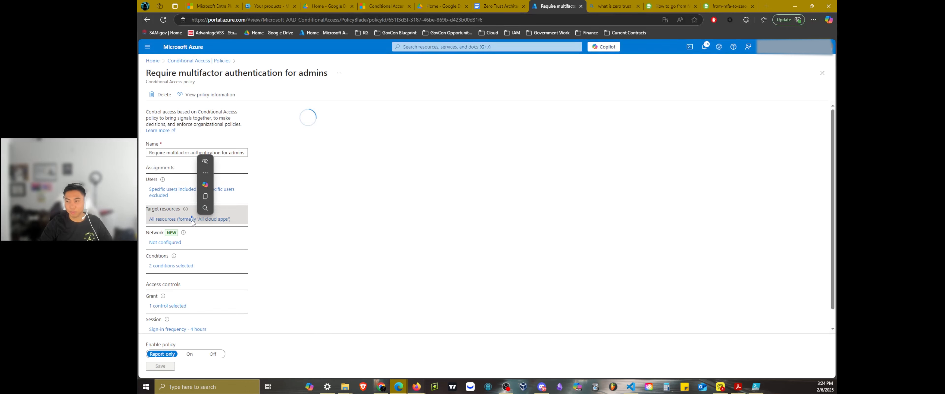
click(231, 192)
click(315, 218)
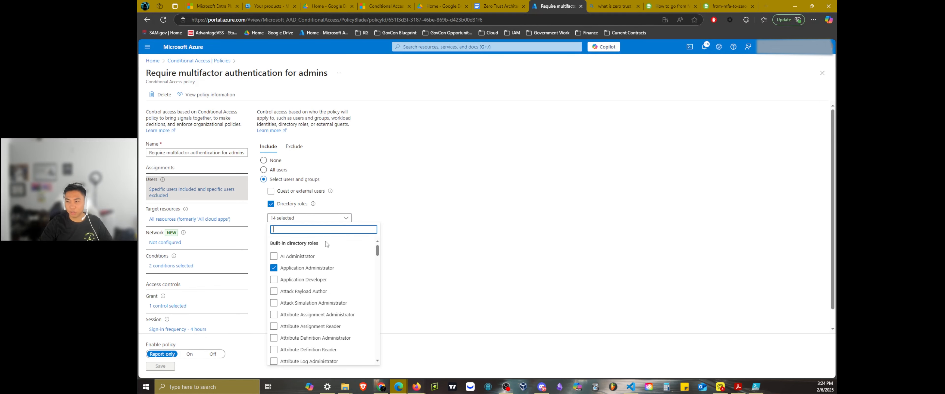
scroll(337, 275, down, 10)
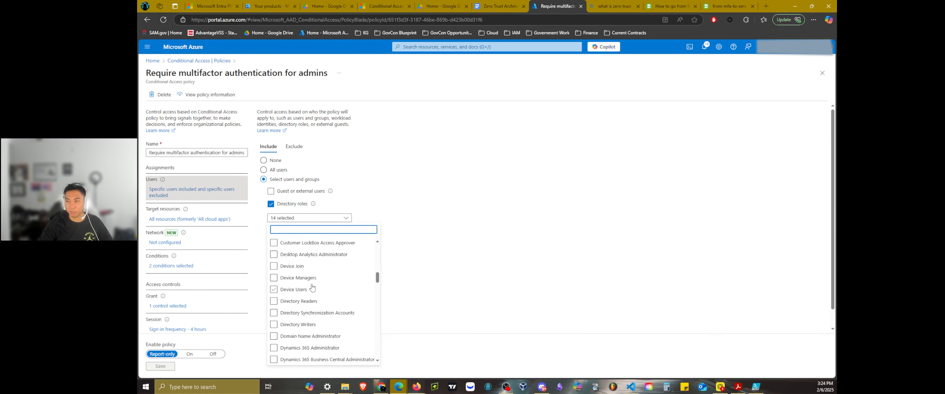
scroll(312, 284, down, 10)
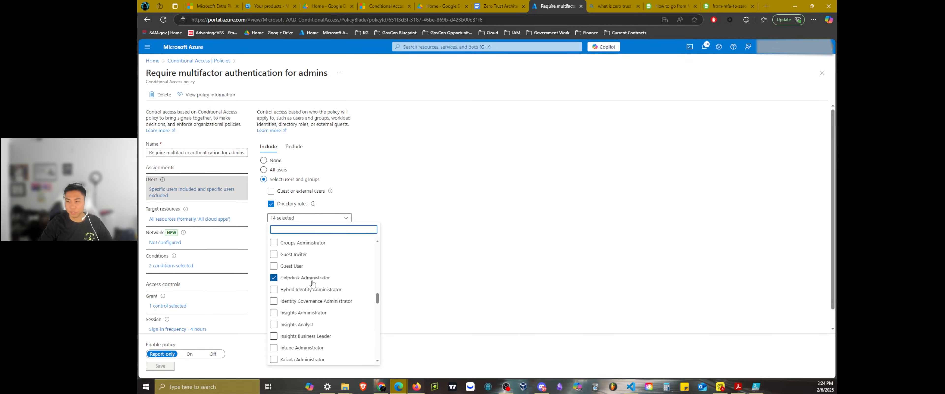
click(424, 180)
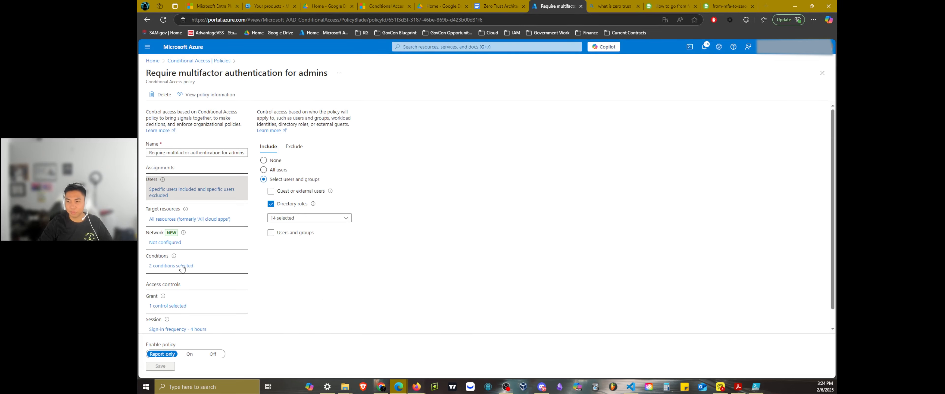
- Examine the user risk and sign-in risk levels in the admin policy's conditions
click(193, 265)
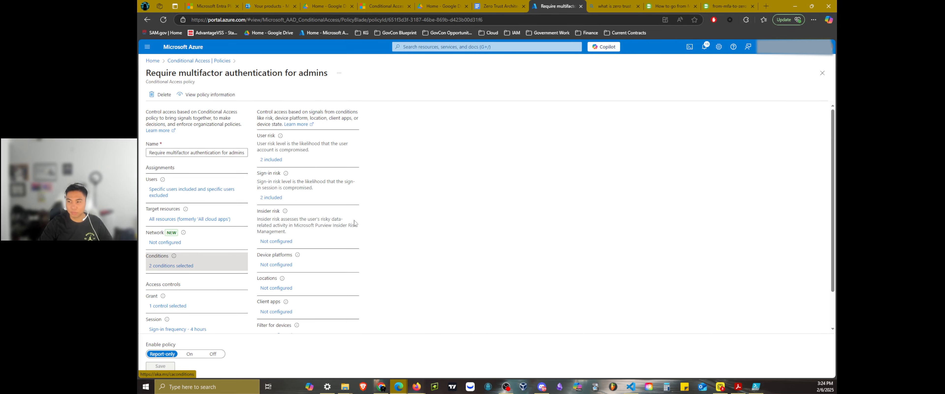
click(271, 160)
click(278, 197)
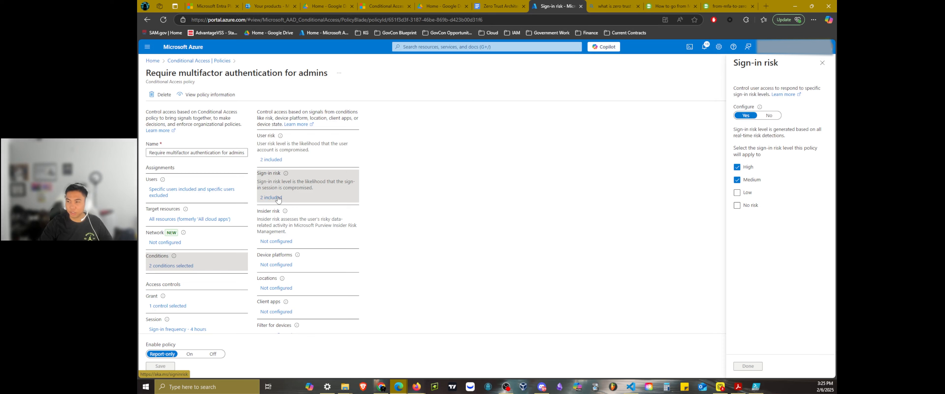
click(273, 160)
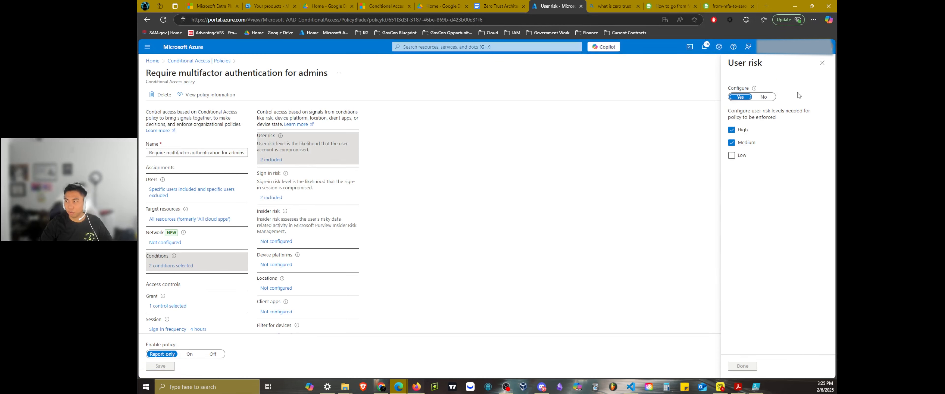
click(822, 63)
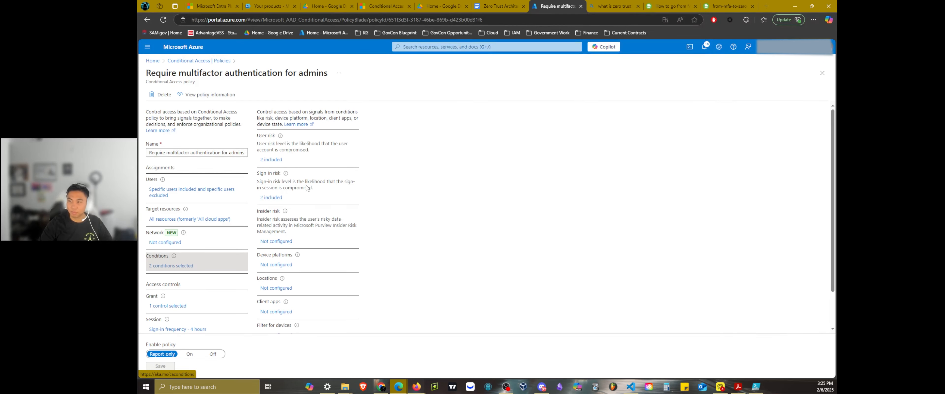
- Review the admin policy's grant controls and session sign-in frequency, and return to the policies list
click(170, 306)
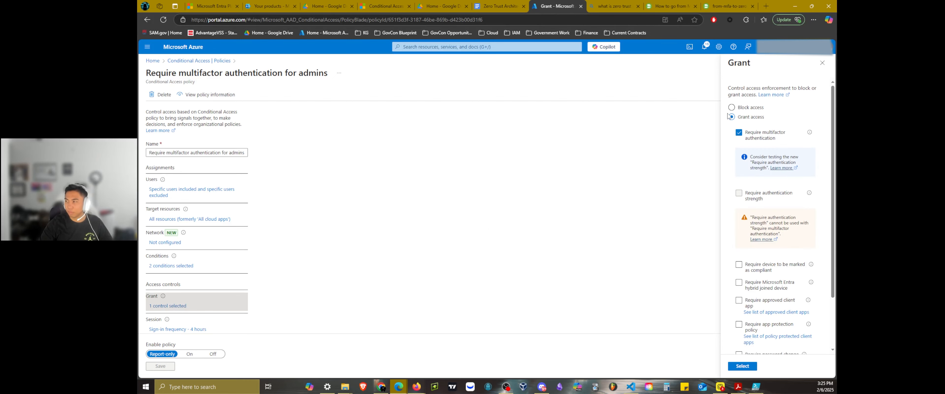
click(821, 63)
scroll(348, 287, down, 1)
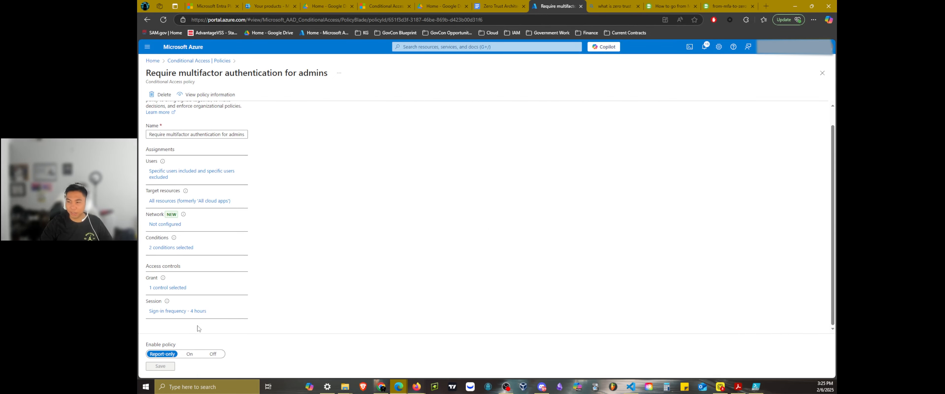
click(192, 312)
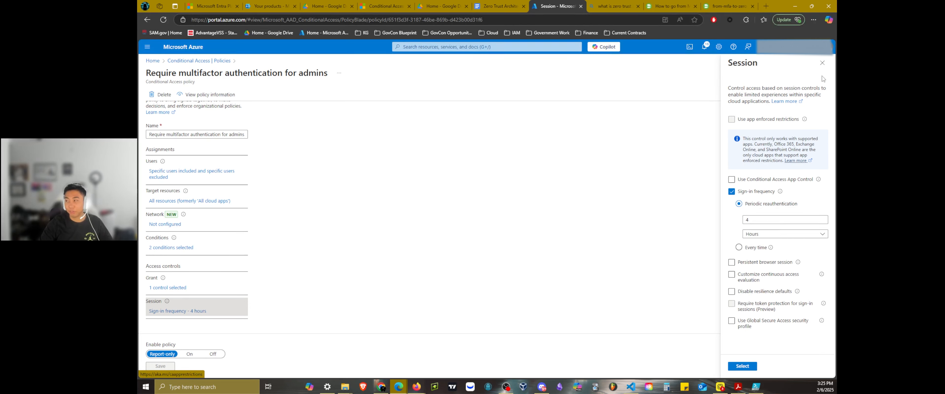
click(822, 63)
click(197, 61)
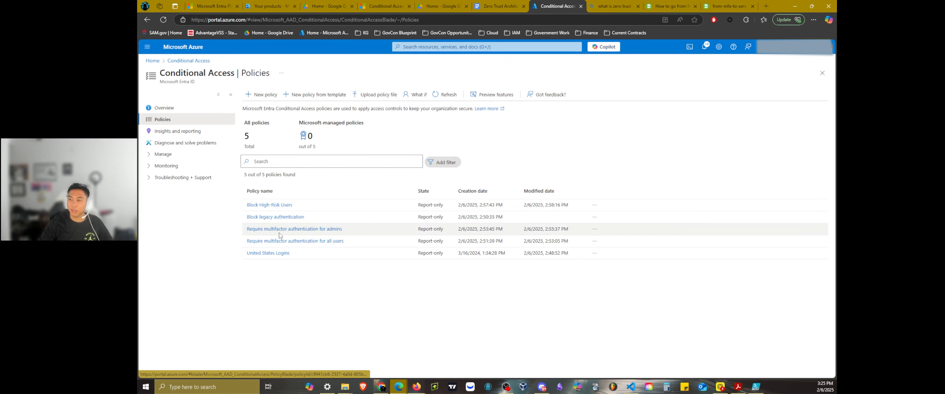
- Open the Block High-Risk Users policy and examine which users its assignment includes and excludes
click(256, 207)
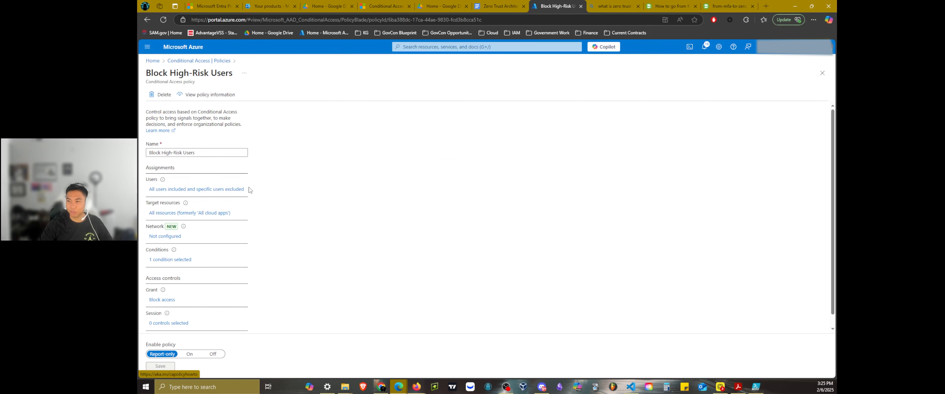
click(229, 189)
click(294, 146)
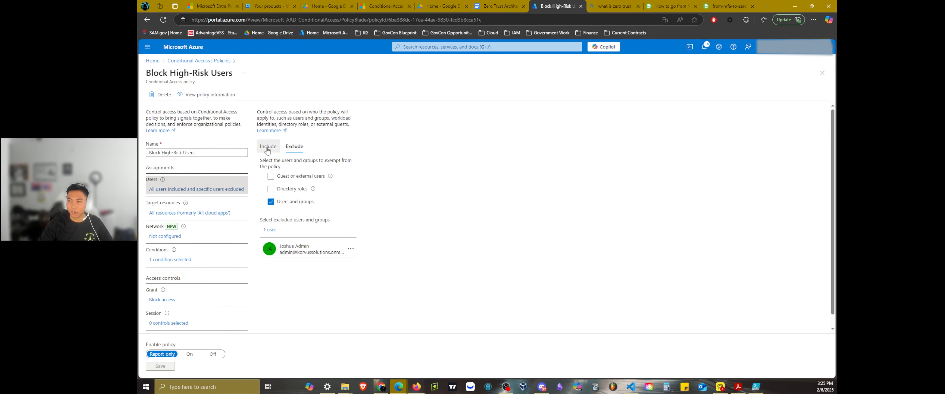
click(268, 146)
click(294, 147)
click(269, 146)
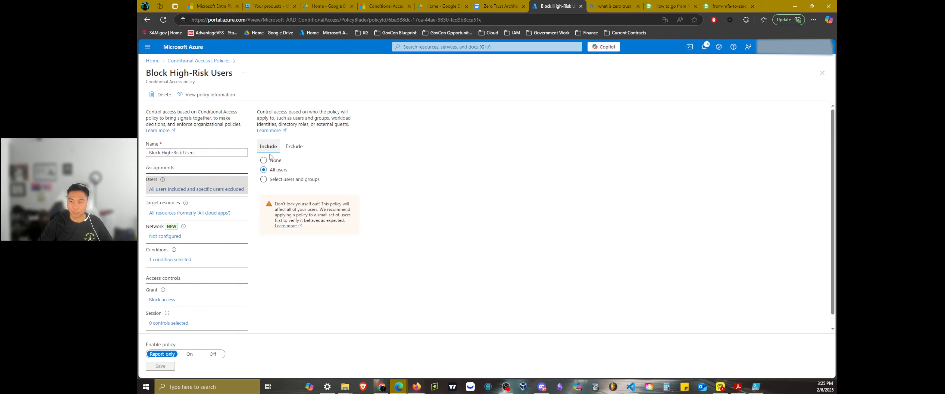
- Examine the user risk levels set in the Block High-Risk Users policy's conditions
click(176, 260)
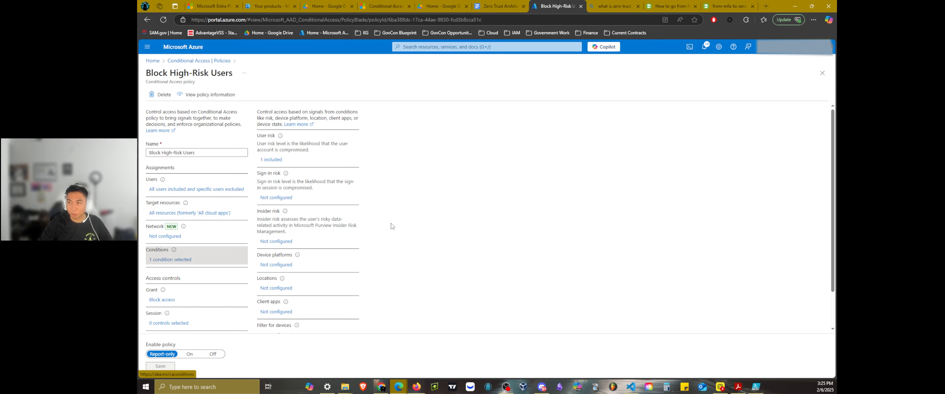
click(271, 160)
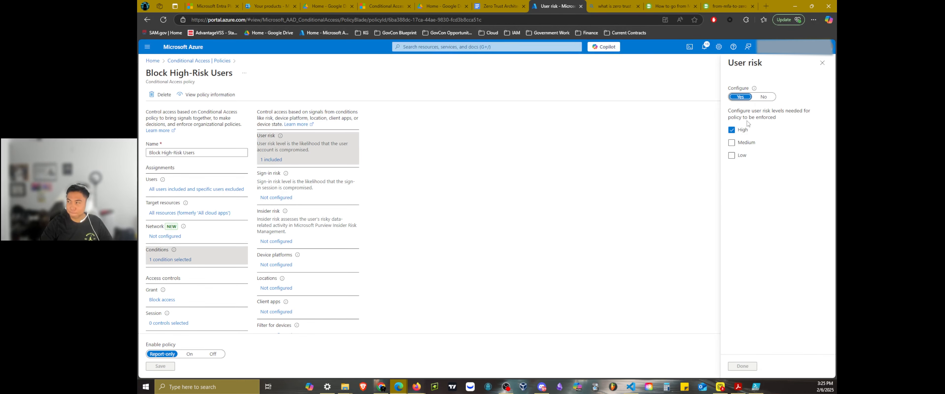
click(822, 63)
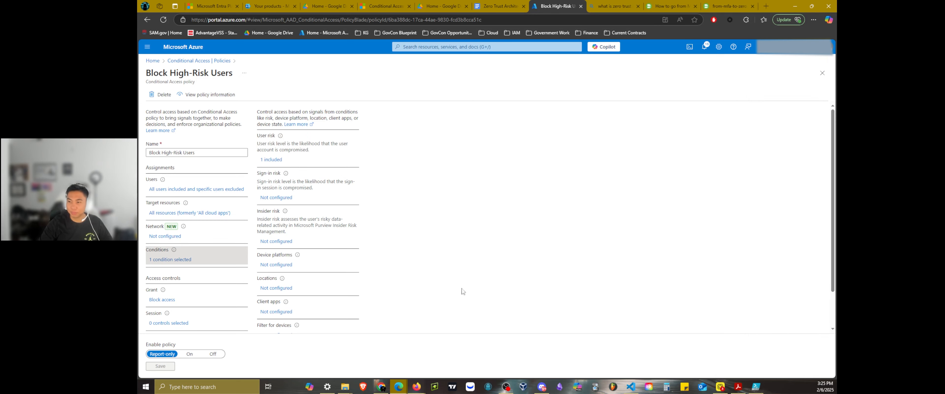
- Check the grant control of the Block High-Risk Users policy and return to the policies list
click(157, 300)
click(822, 63)
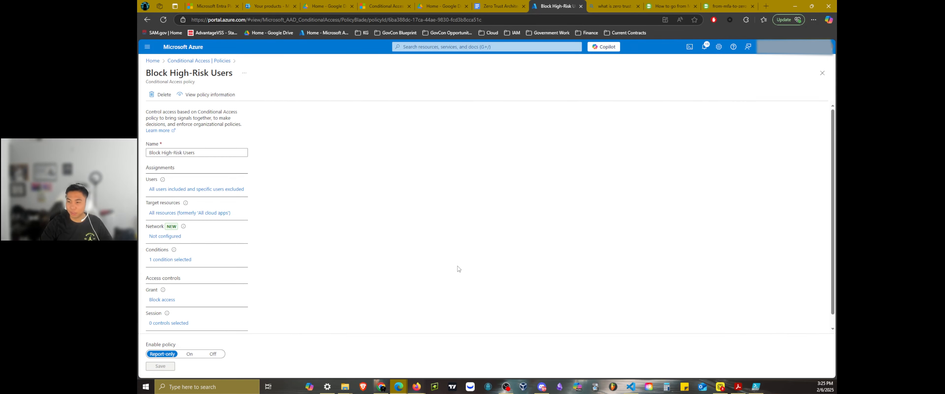
scroll(254, 187, down, 1)
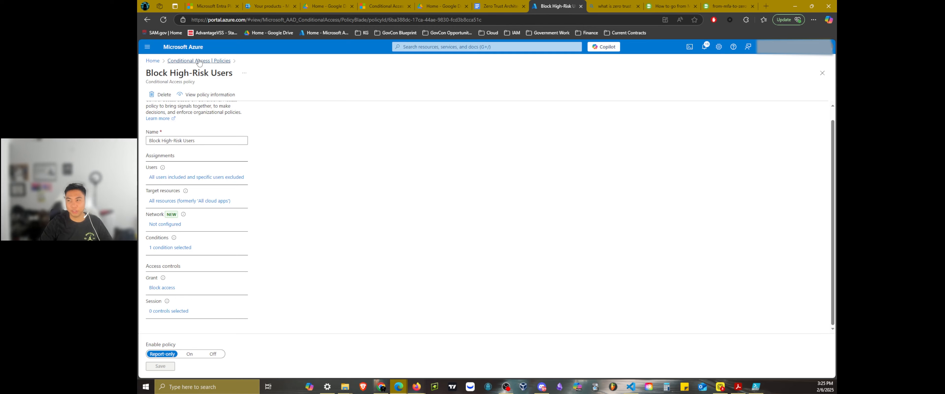
click(216, 61)
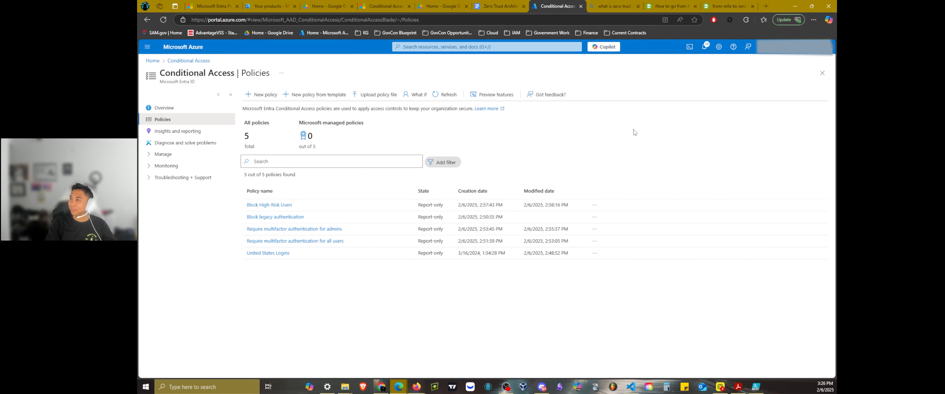
- Switch to the Zero Trust Architecture document and read Step 1 on requiring MFA for all users, through its impact note
key(ctrl+shift+Tab)
scroll(475, 224, down, 4)
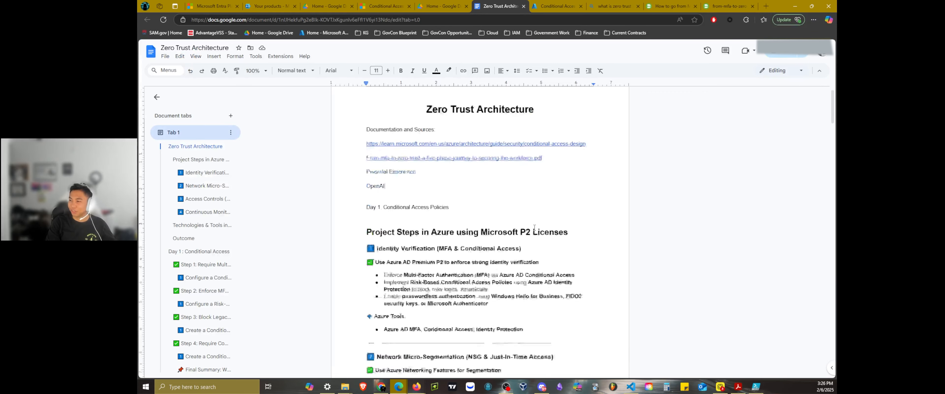
click(200, 265)
drag(509, 220, 365, 123)
click(484, 224)
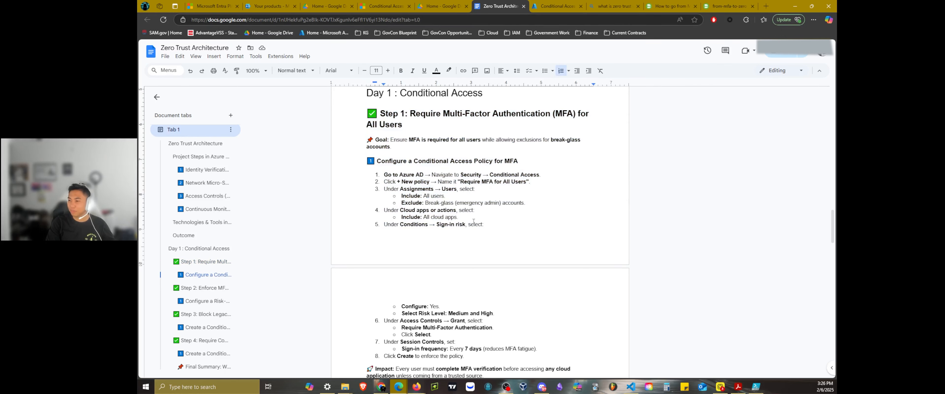
scroll(473, 221, down, 5)
drag(483, 193, 342, 187)
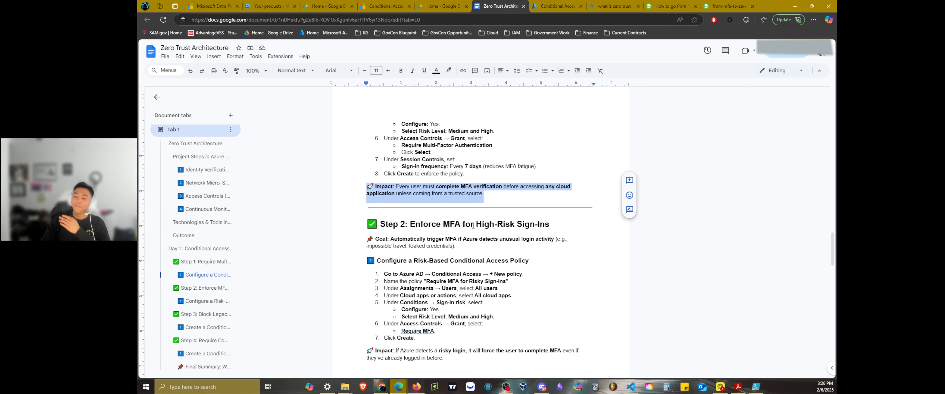
- Read Step 2 of the document on enforcing MFA for high-risk sign-ins
scroll(550, 259, down, 2)
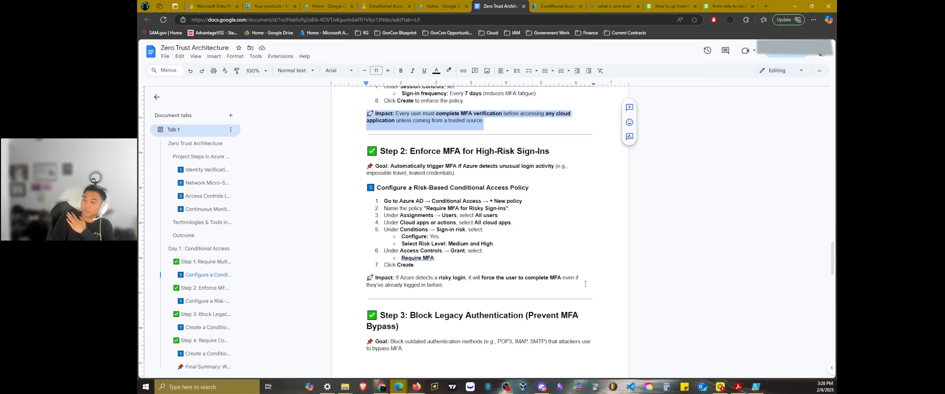
drag(489, 290, 397, 169)
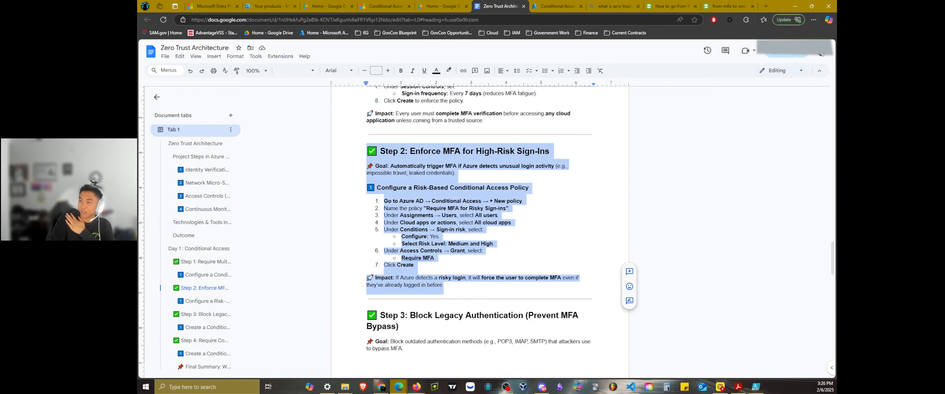
click(452, 215)
- Read Step 3 on blocking legacy authentication and Step 4 on requiring compliant devices in the document
scroll(520, 316, down, 5)
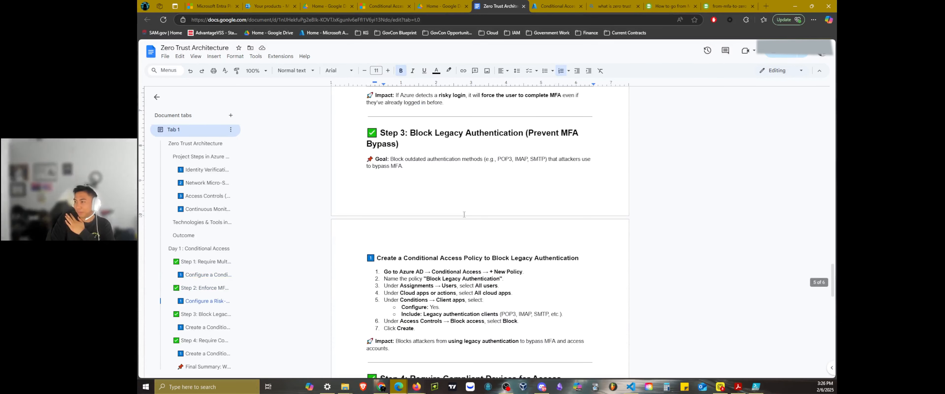
drag(537, 323, 362, 134)
scroll(473, 248, down, 5)
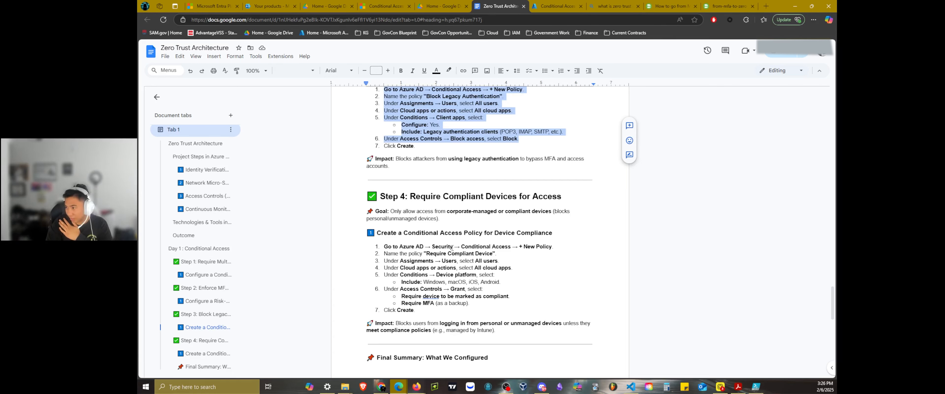
scroll(500, 285, down, 1)
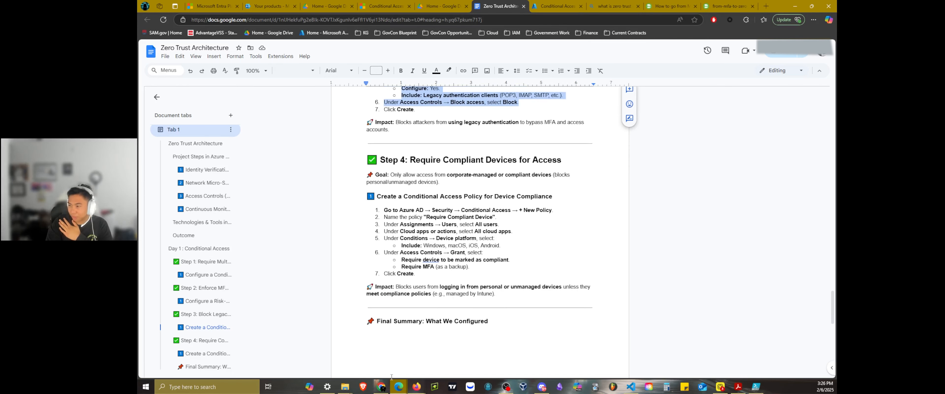
- Switch back to the Azure portal and reopen the Conditional Access policies list from the portal's home page
mouse_move(415, 391)
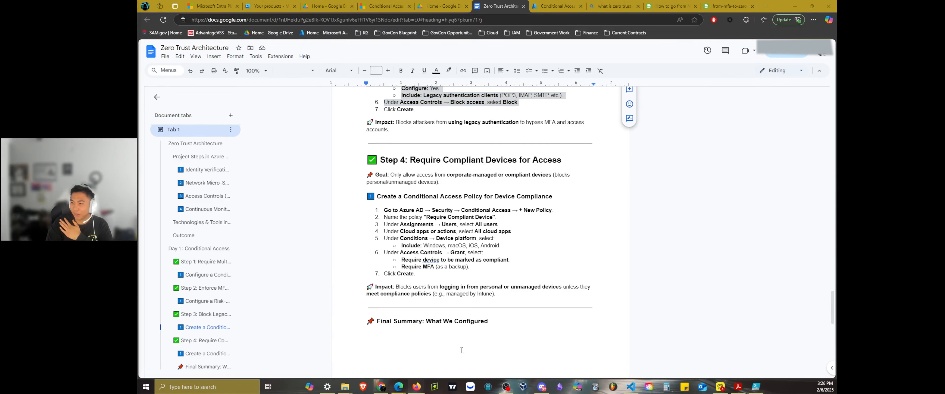
click(277, 4)
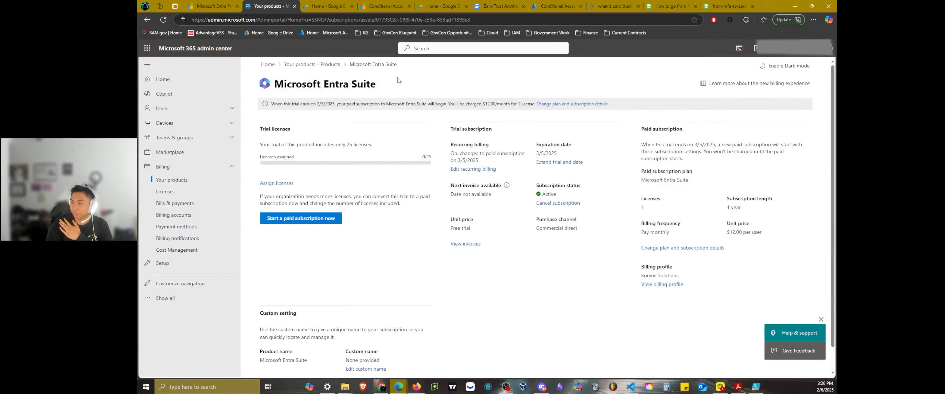
click(440, 5)
click(515, 5)
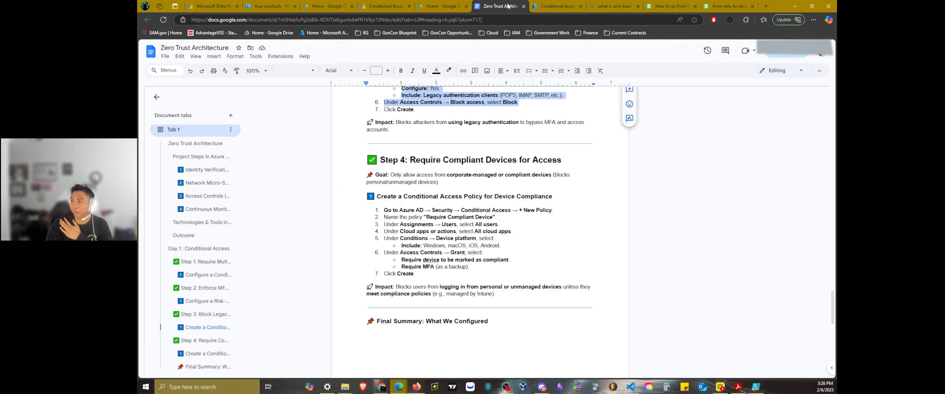
click(569, 5)
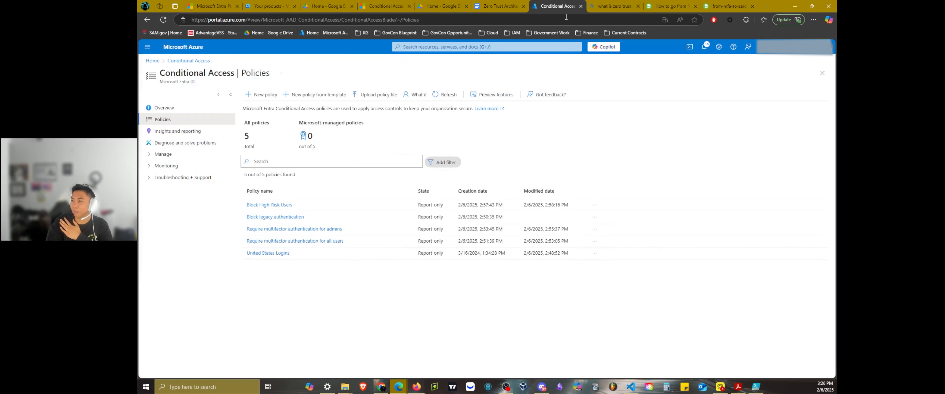
click(153, 61)
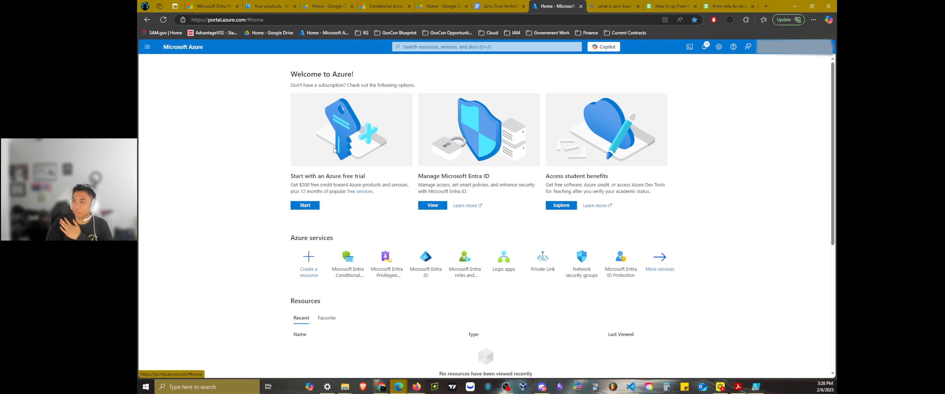
click(354, 261)
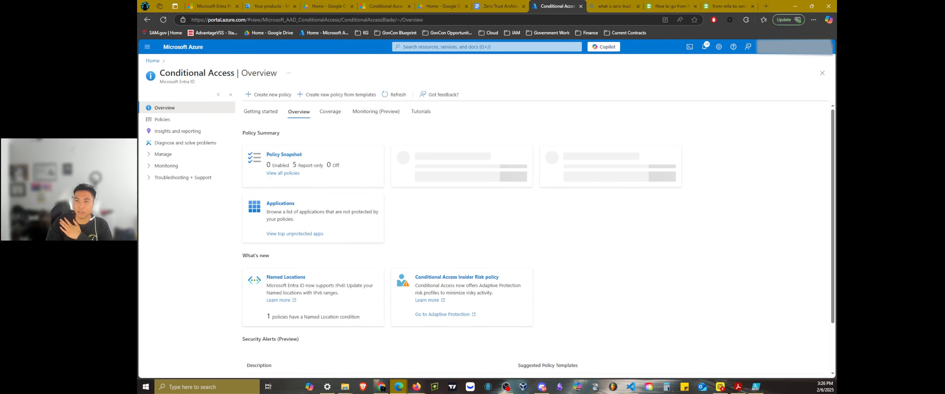
click(182, 120)
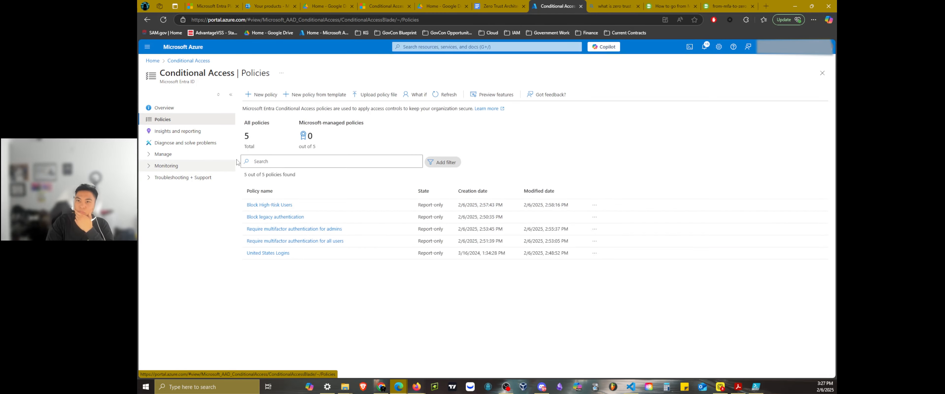
- Search the policy templates for "device" and select the compliant or hybrid Azure AD joined device or multifactor authentication template for all users
click(292, 97)
click(219, 119)
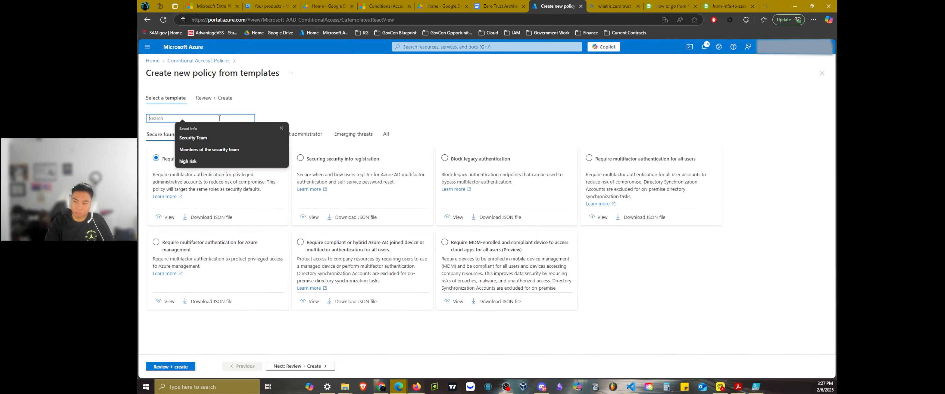
text(device)
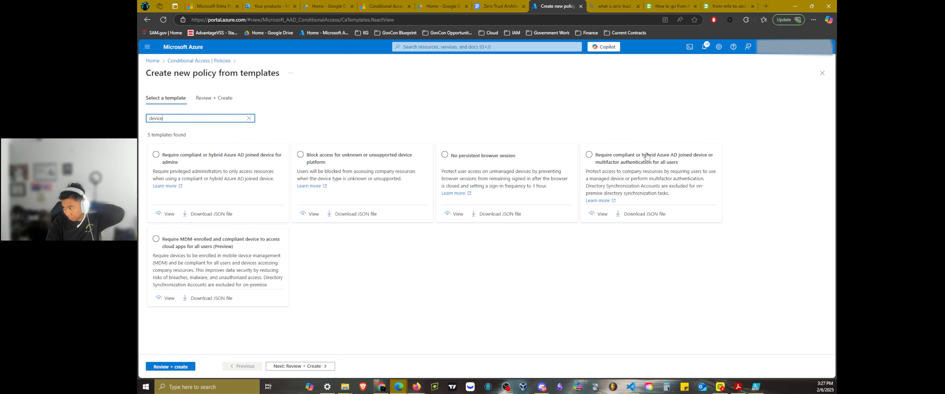
click(618, 165)
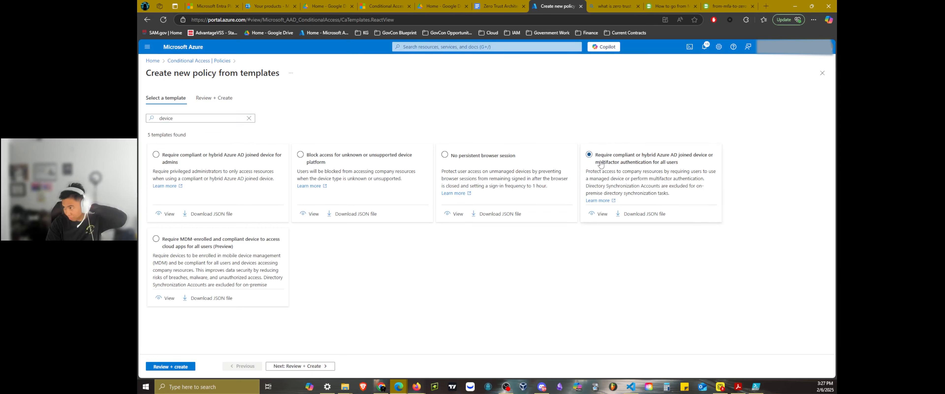
- Review the selected template's assignments and grant controls, and create the policy in report-only state
click(290, 366)
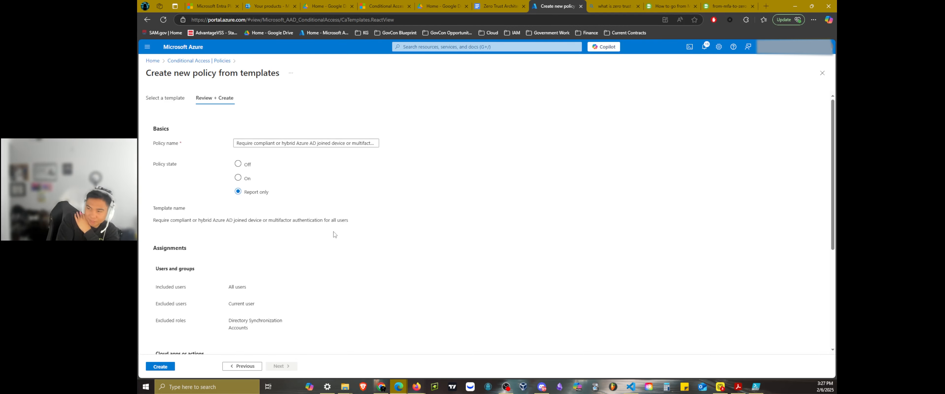
scroll(316, 247, down, 2)
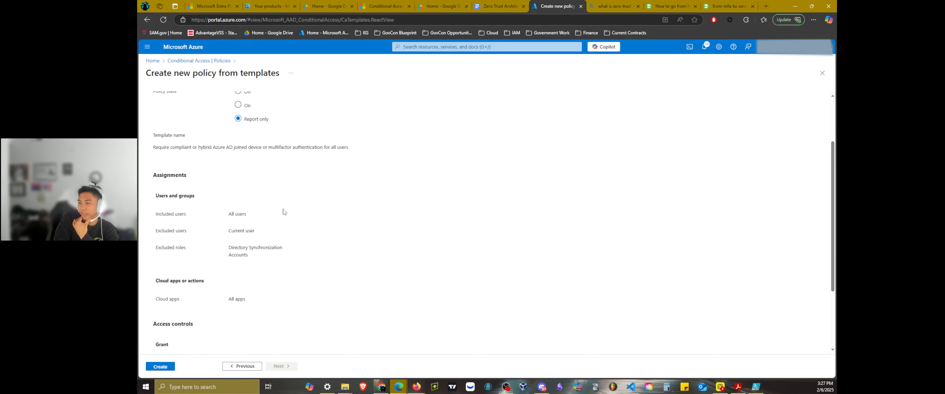
scroll(232, 291, down, 2)
scroll(220, 334, down, 1)
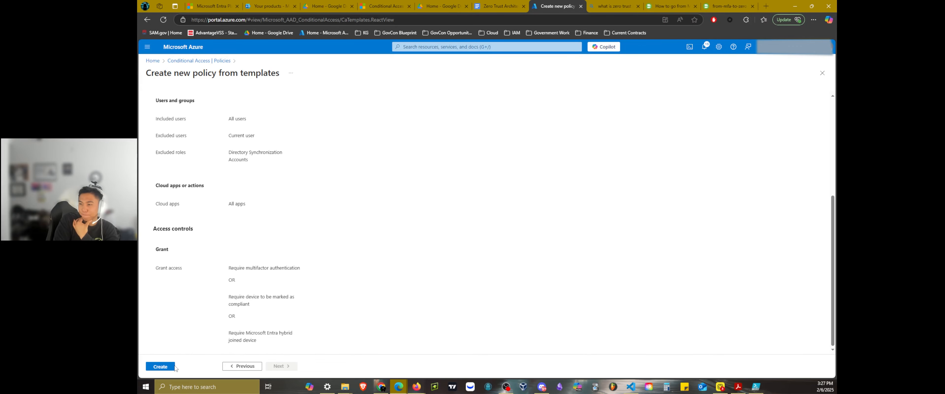
click(157, 367)
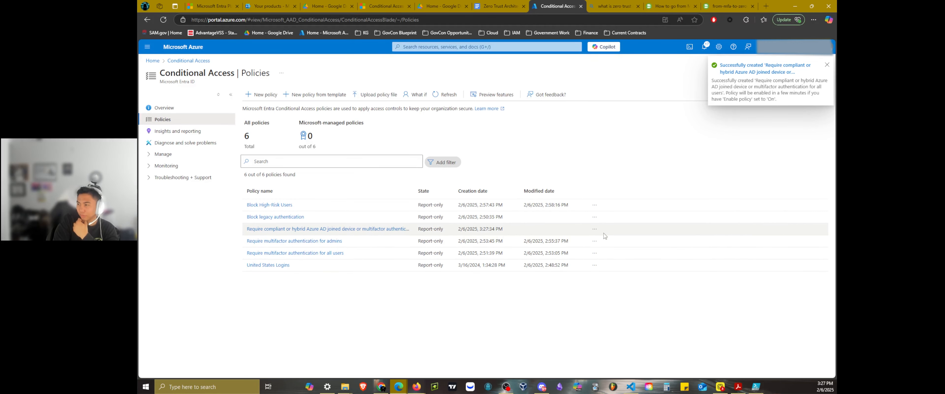
- Delete the policy requiring a compliant or hybrid Azure AD joined device or multifactor authentication for all users
click(594, 230)
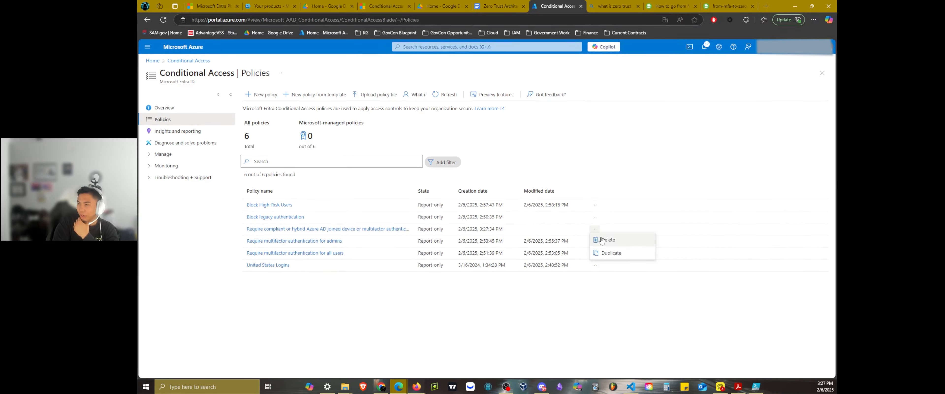
click(602, 240)
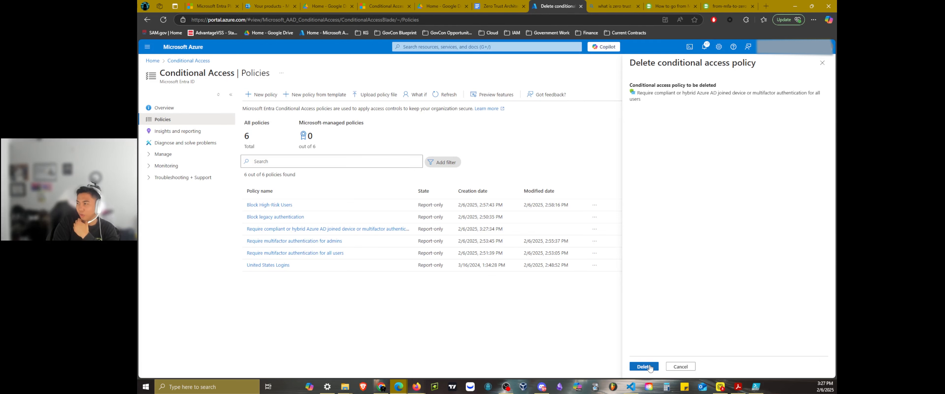
click(644, 366)
click(737, 249)
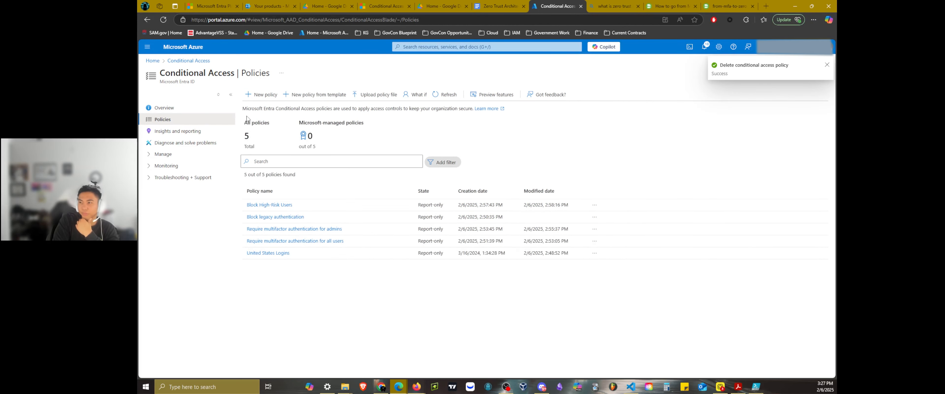
- Start a new Conditional Access policy named "Require Compliant Device"
click(262, 94)
click(226, 139)
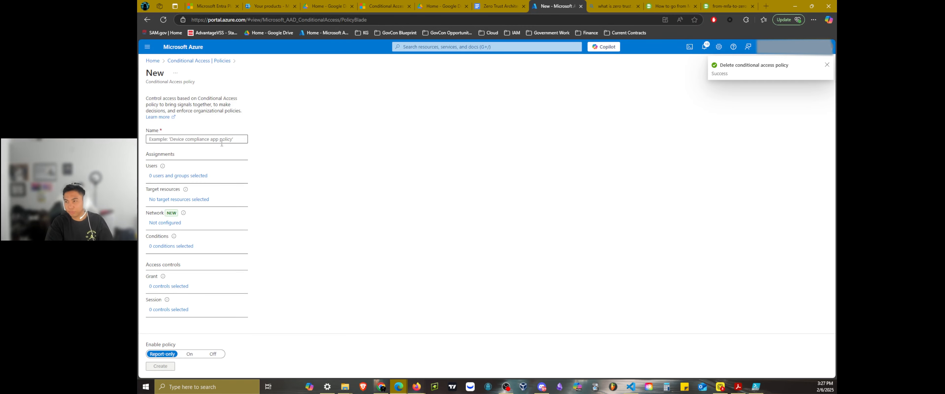
text(Req)
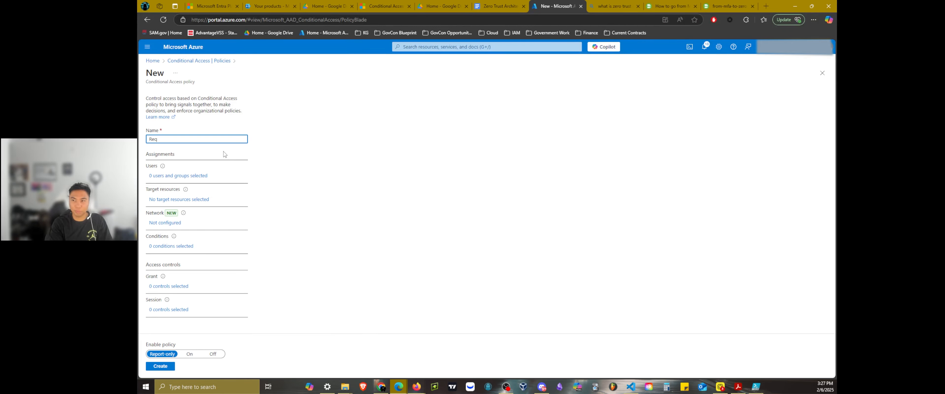
text(uire Complian)
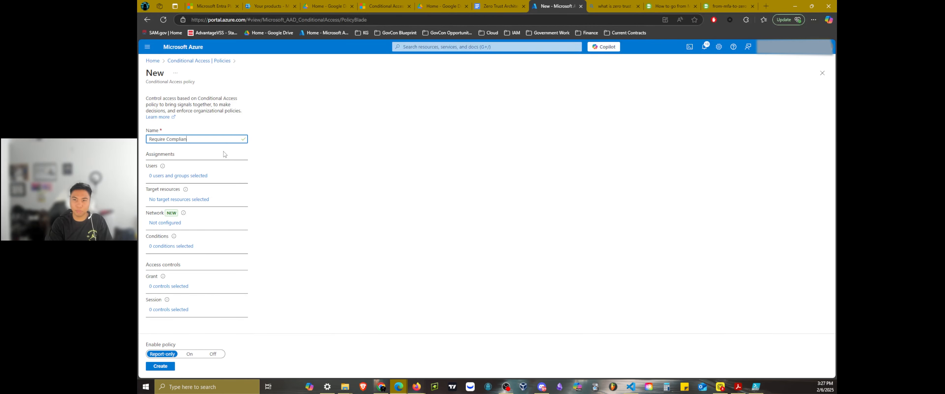
text(t Device)
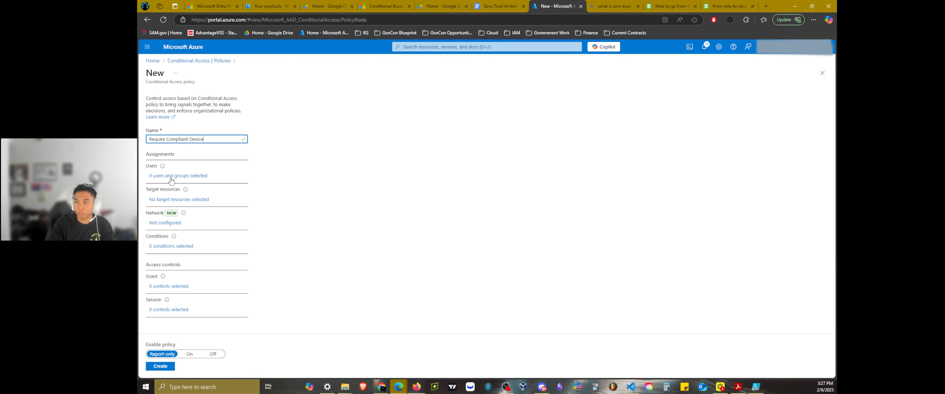
- Assign the policy to all users and all resources, enabling exclusions for guest or external users and for selected users and groups
click(170, 176)
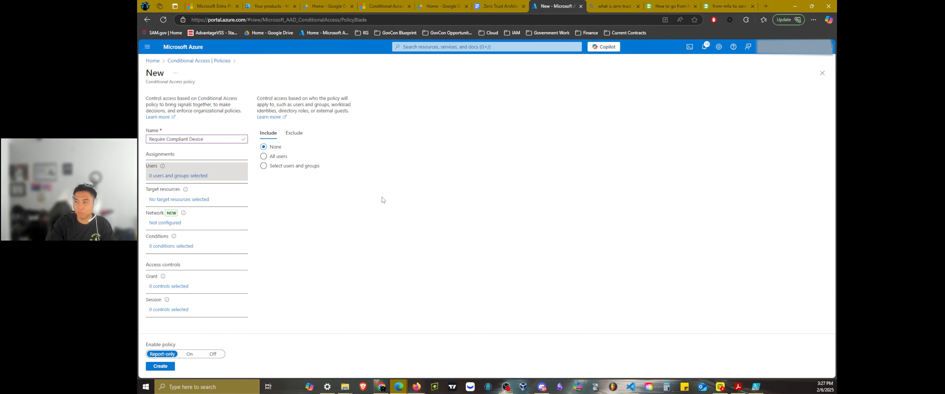
click(277, 157)
click(294, 132)
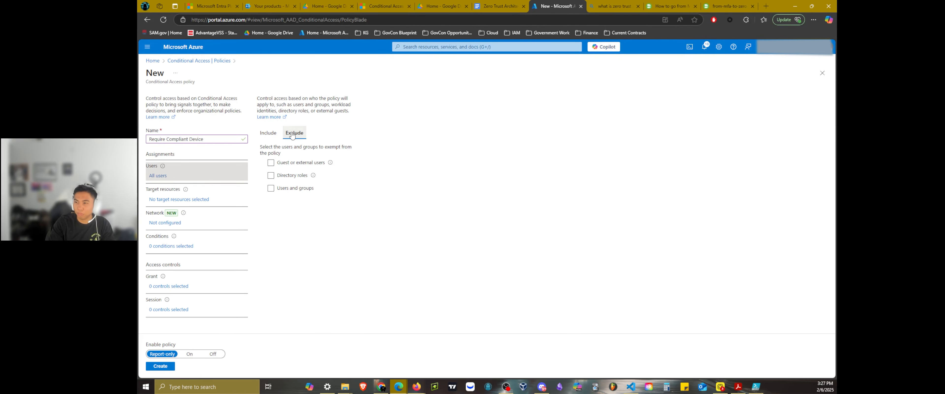
click(290, 164)
click(297, 177)
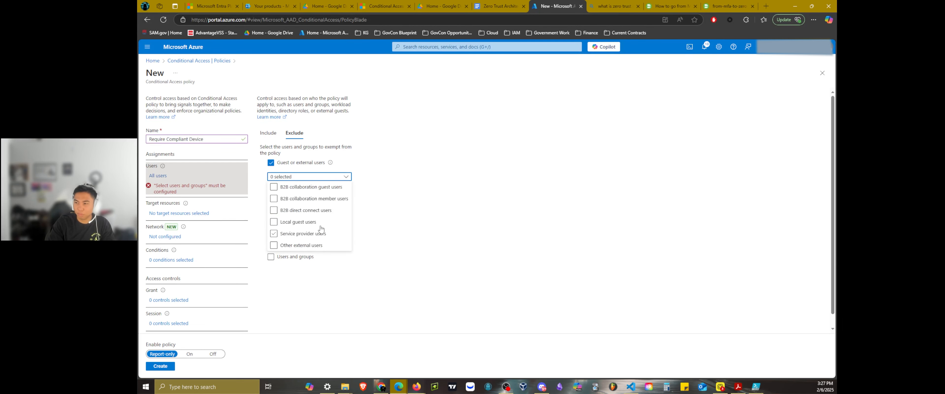
click(355, 231)
click(271, 256)
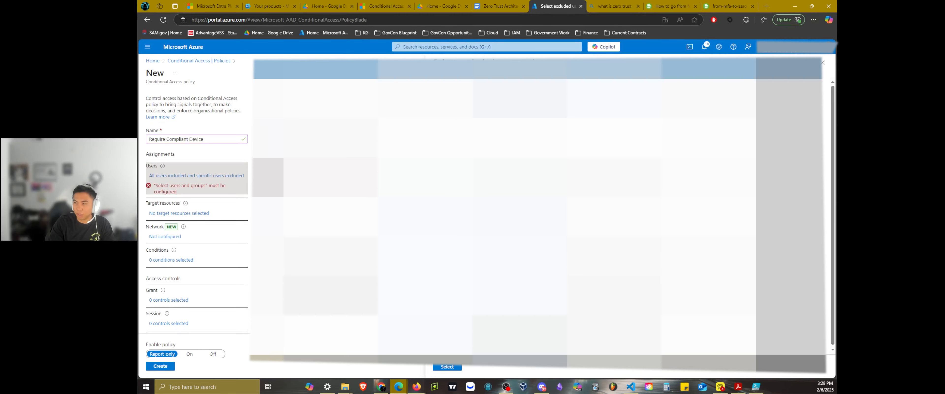
click(453, 366)
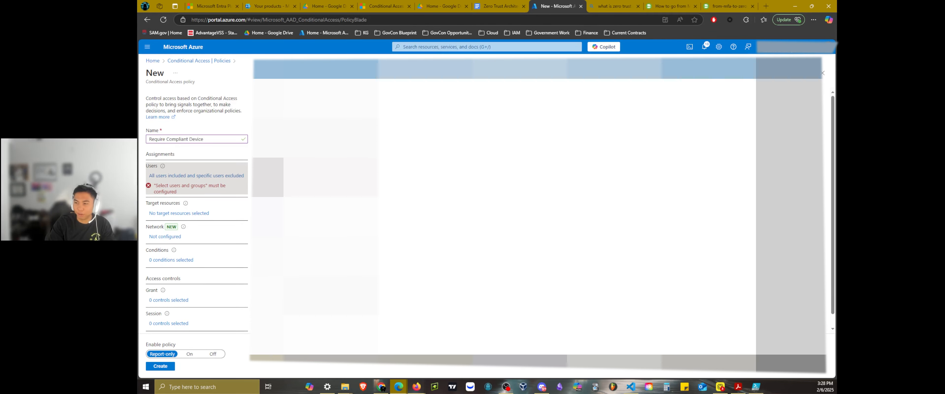
scroll(175, 271, down, 1)
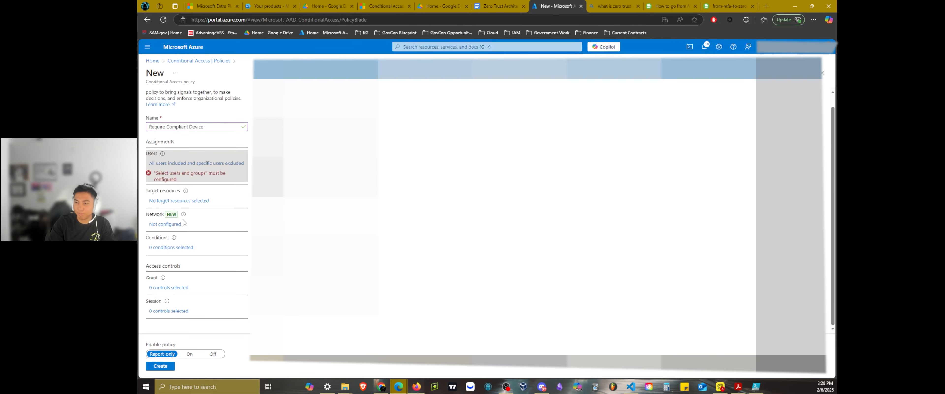
click(178, 203)
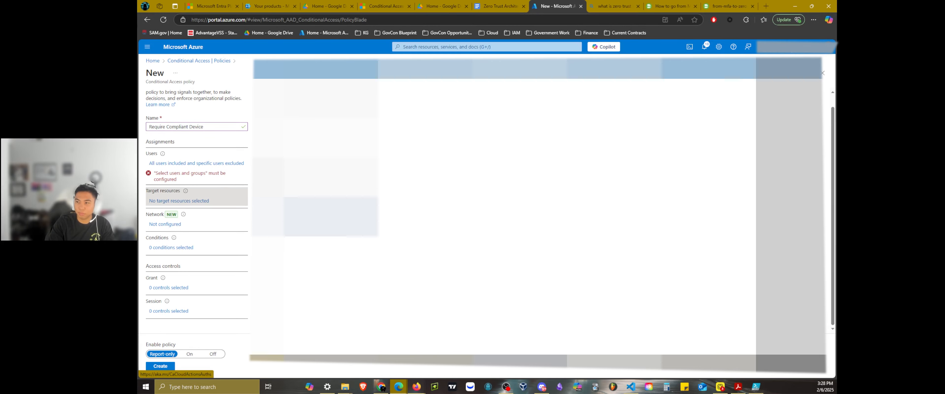
- Configure the policy's device platforms condition to include only iOS and Windows
click(179, 248)
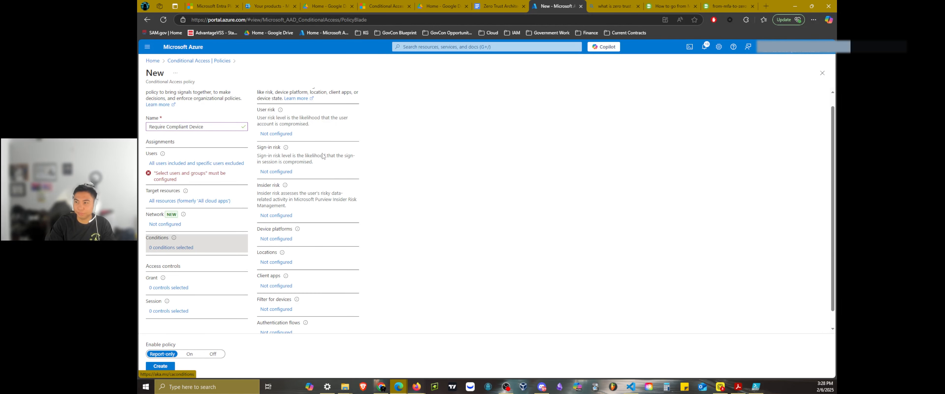
scroll(301, 224, down, 1)
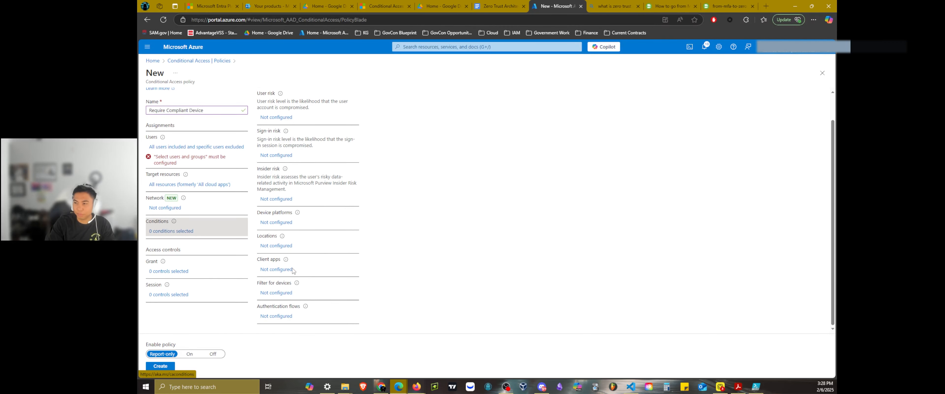
click(277, 221)
click(745, 114)
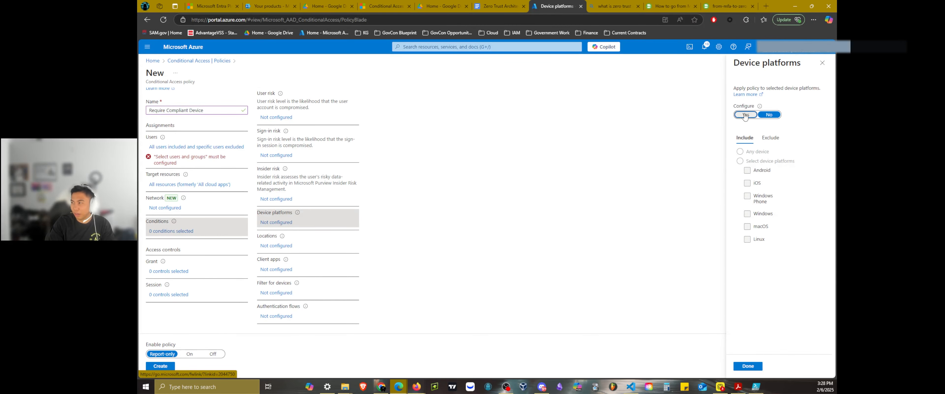
click(759, 161)
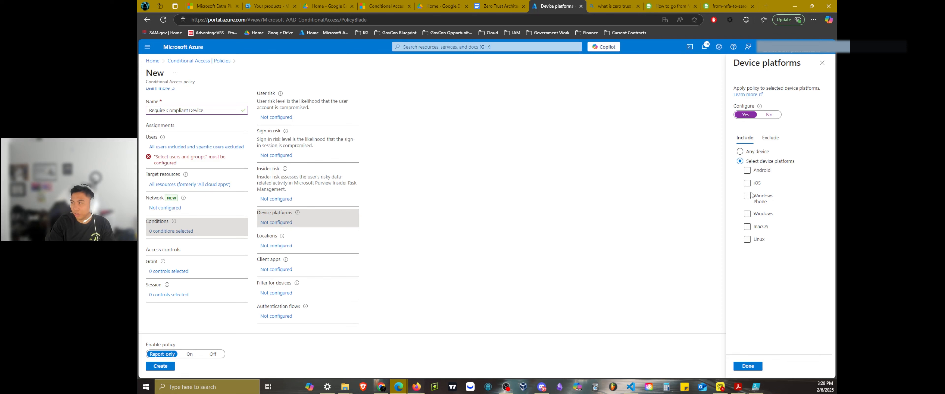
click(746, 183)
click(747, 196)
click(747, 213)
click(747, 195)
click(747, 366)
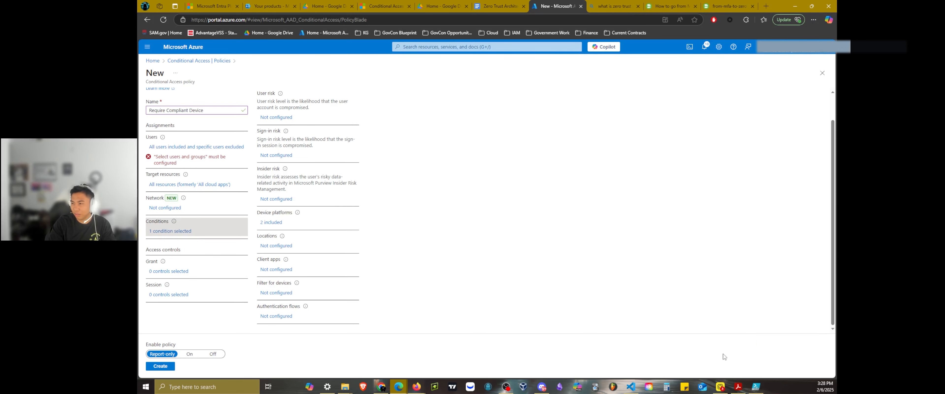
click(265, 249)
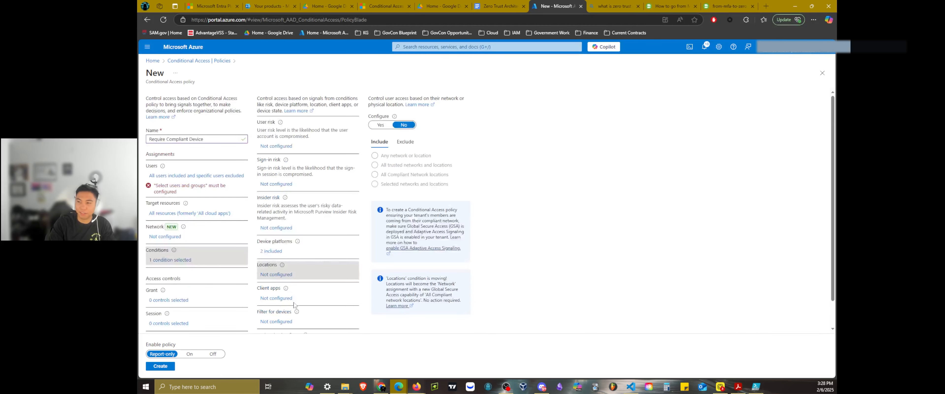
click(380, 125)
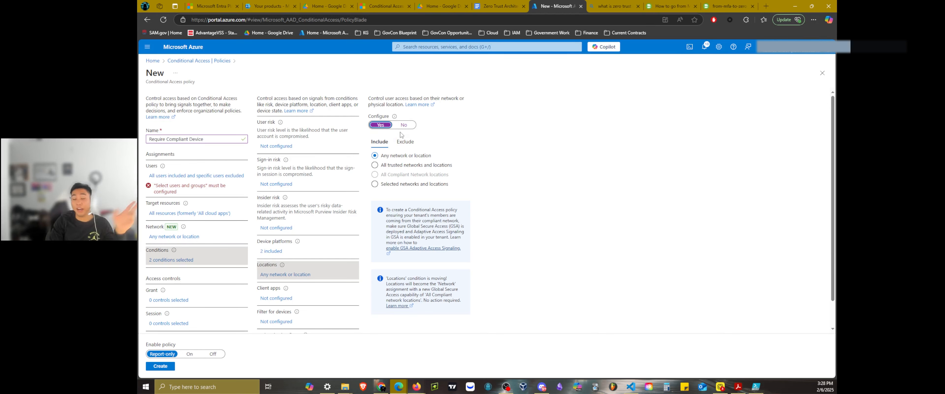
click(404, 125)
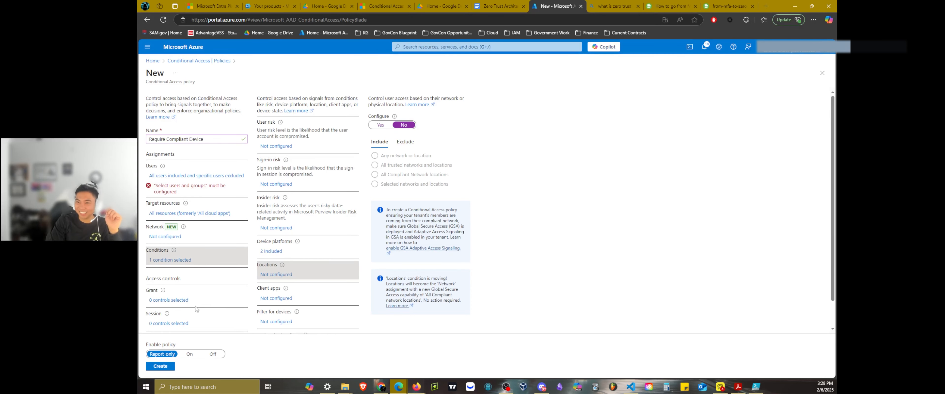
- Try the grant control requiring the device to be marked as compliant, and discard it together with the unsaved policy
click(171, 304)
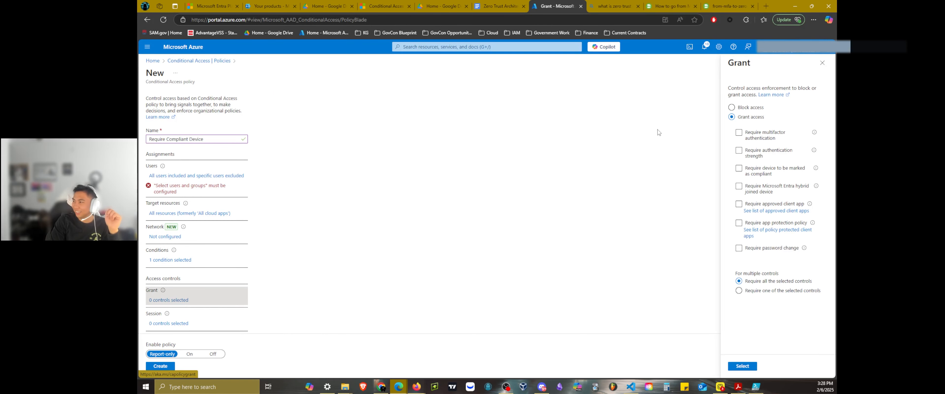
click(757, 173)
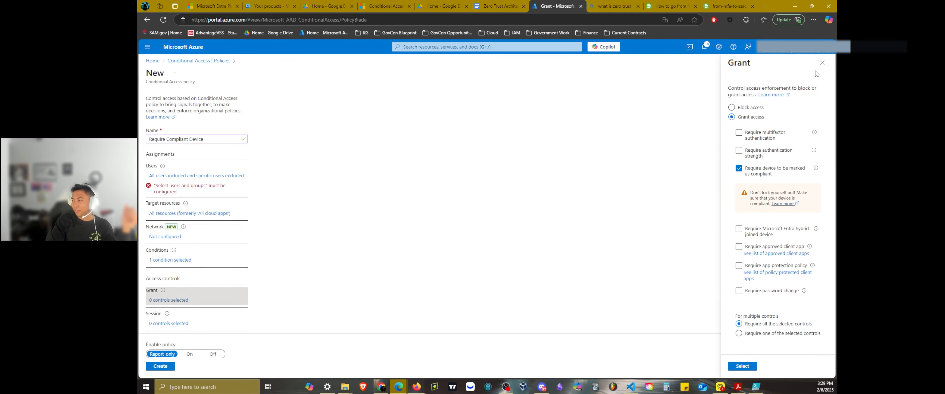
click(824, 67)
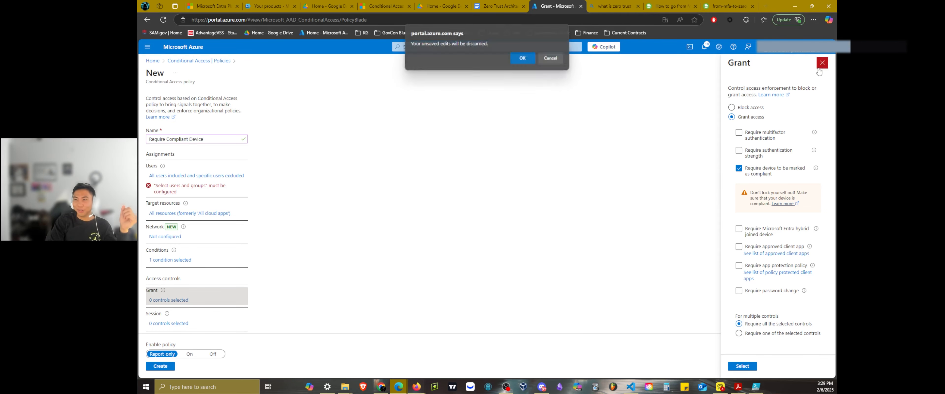
click(518, 60)
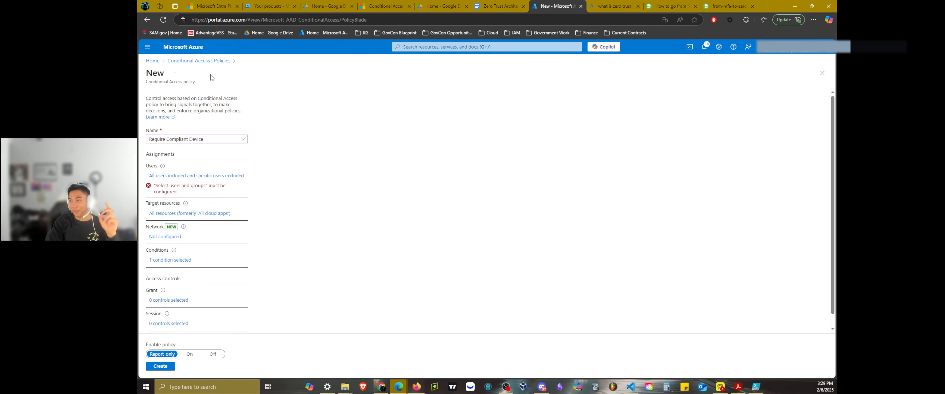
click(190, 61)
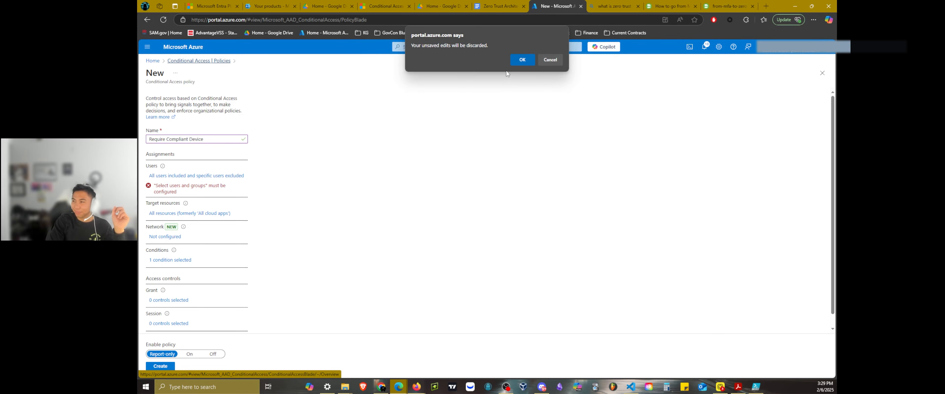
click(519, 60)
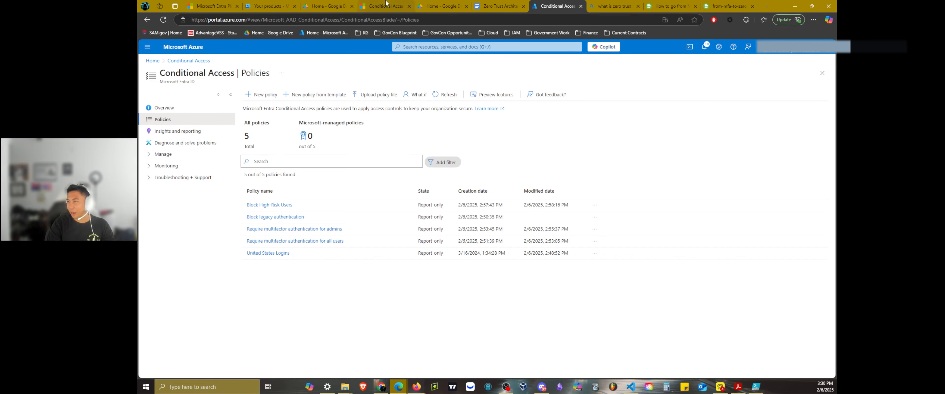
- Switch to the Zero Trust Architecture document and examine the final summary table of security controls
mouse_move(386, 3)
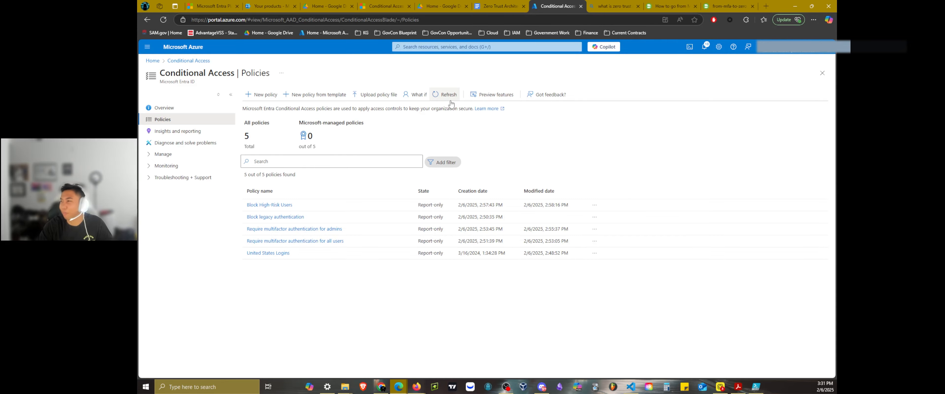
click(490, 5)
scroll(501, 200, down, 2)
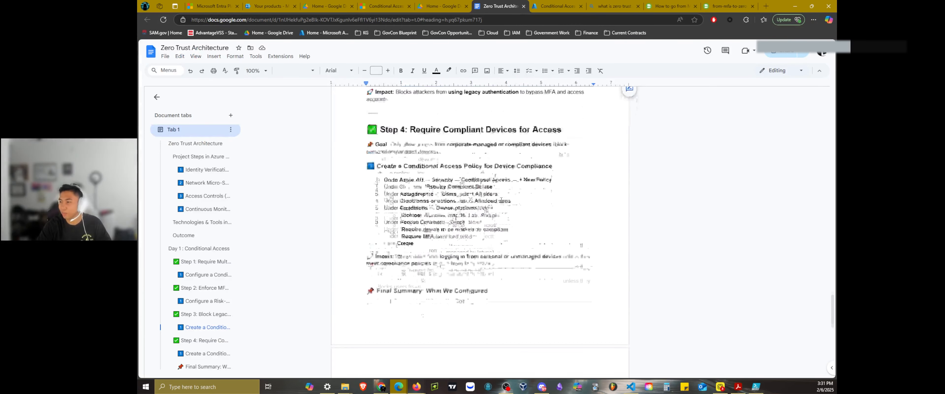
scroll(501, 200, down, 5)
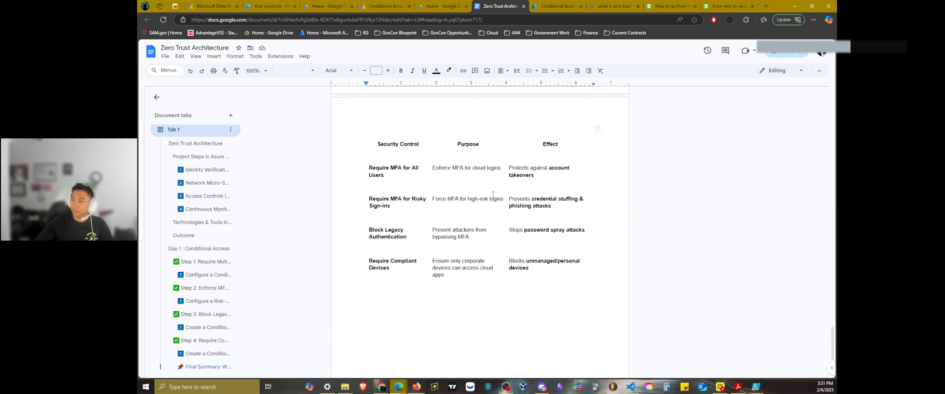